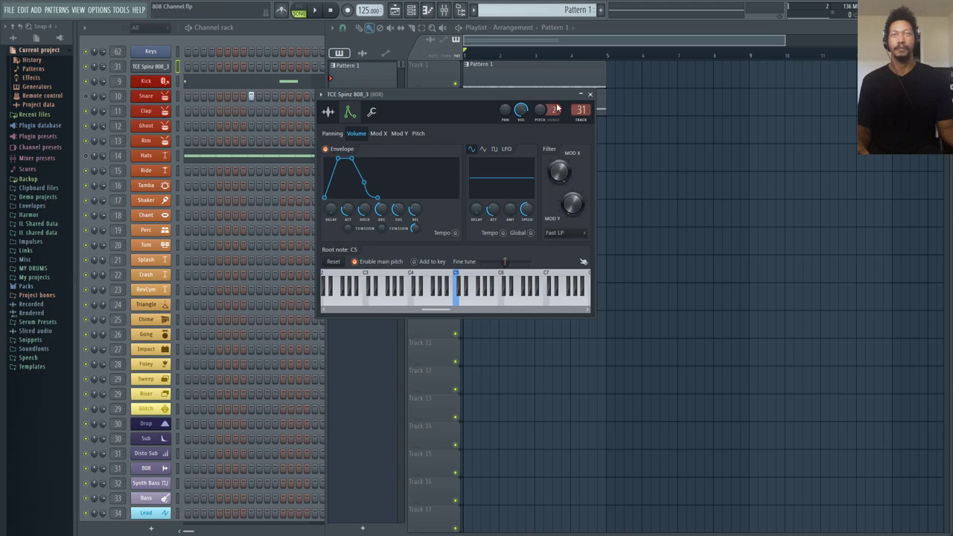
Shape the 808 channel's volume envelope with delay, attack, decay and release at minimum and hold and sustain at maximum.
left_click_drag(499, 99, 438, 94)
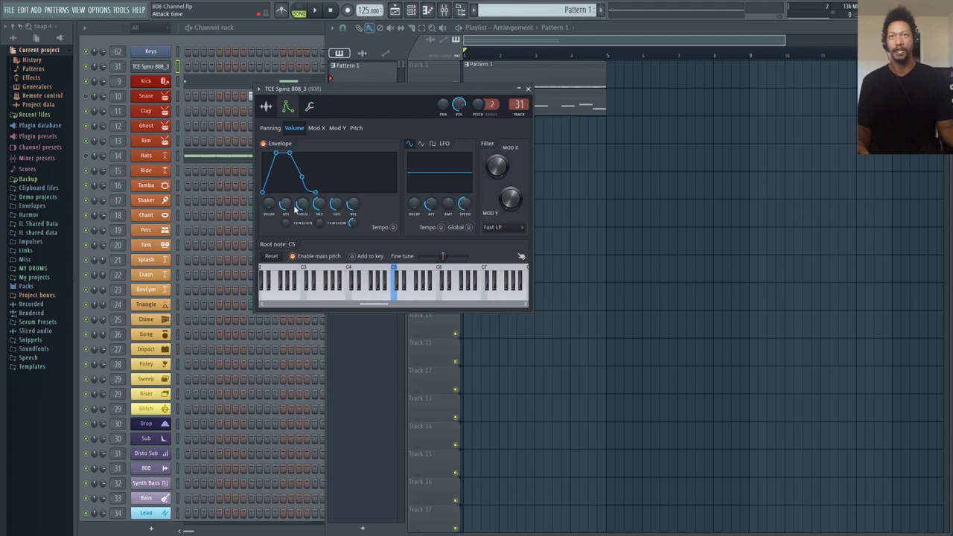
left_click_drag(286, 204, 321, 223)
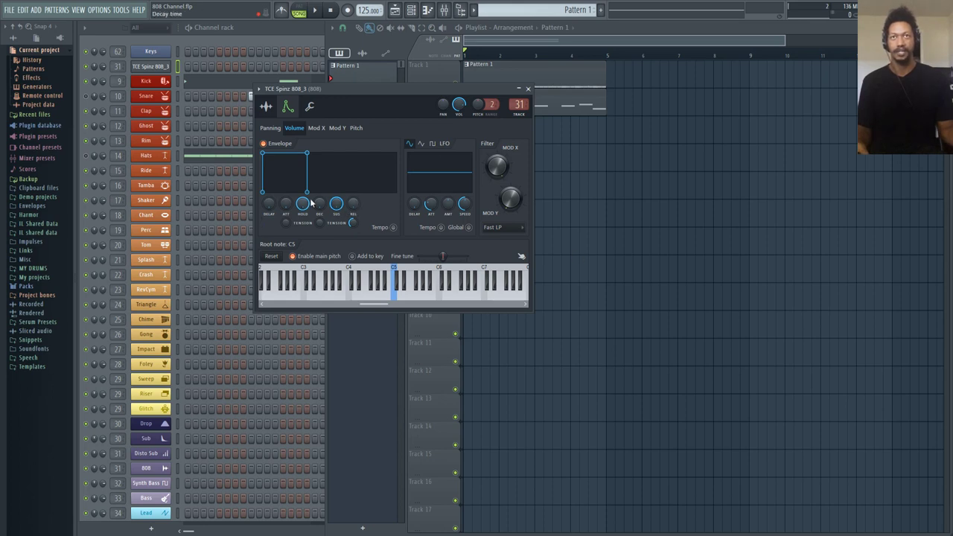
key("space")
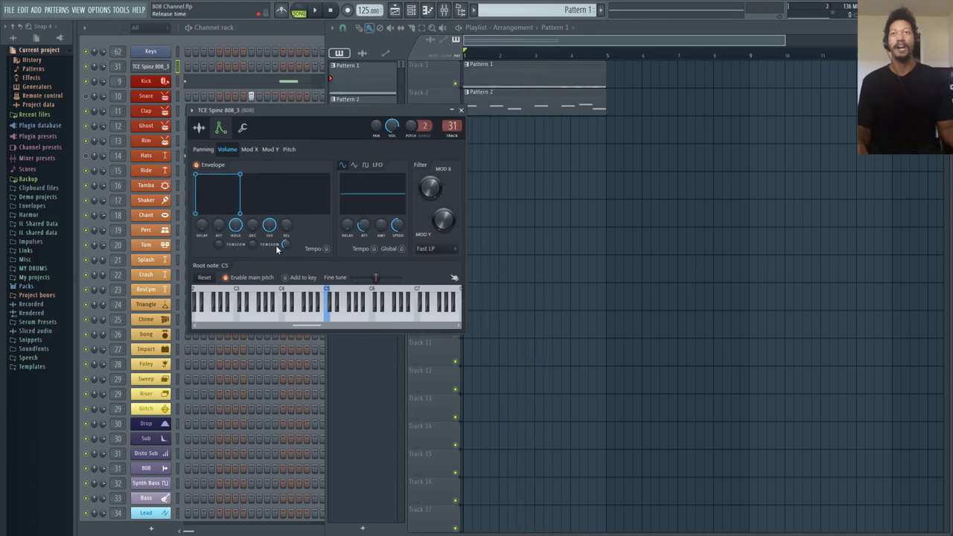
Open Pattern 2 and audition its 808 line with the volume envelope switched off and on.
double_click(532, 102)
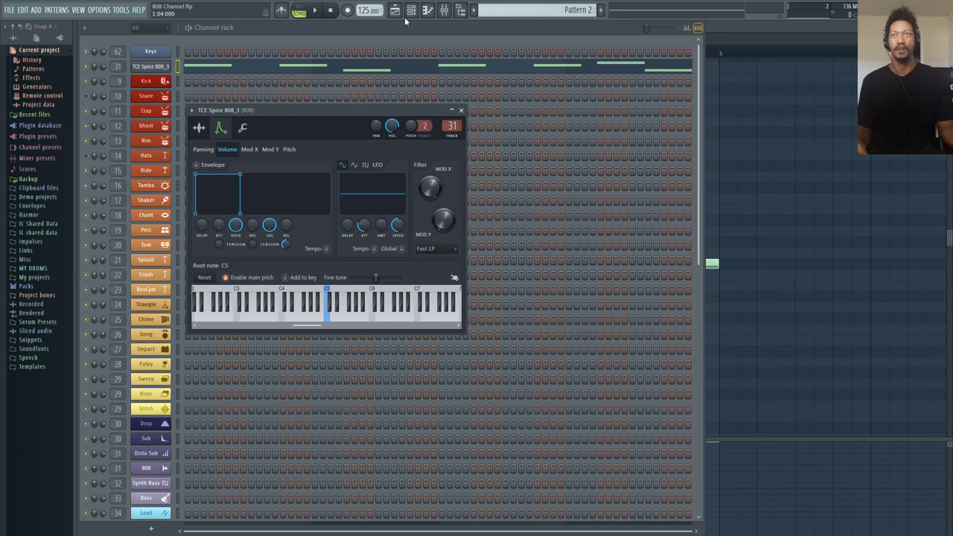
key("space")
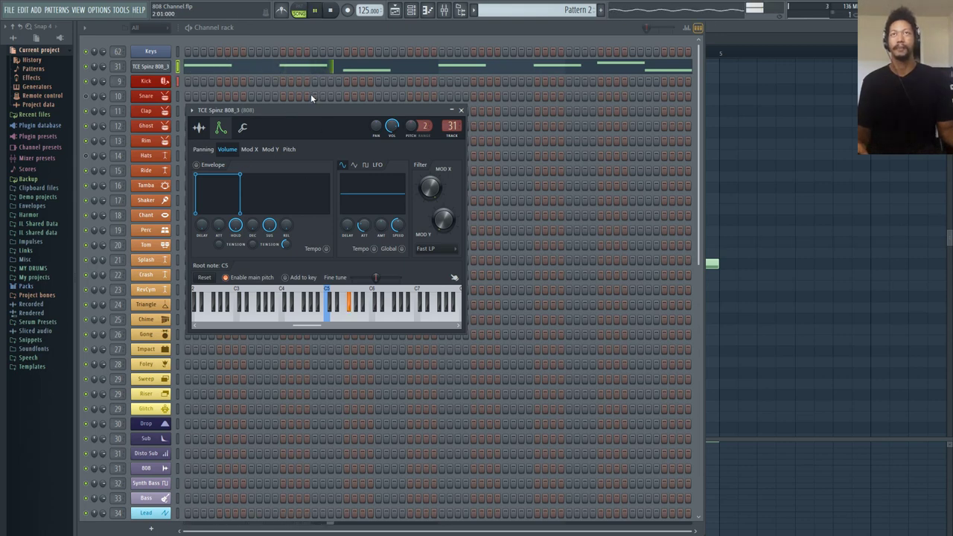
key("space")
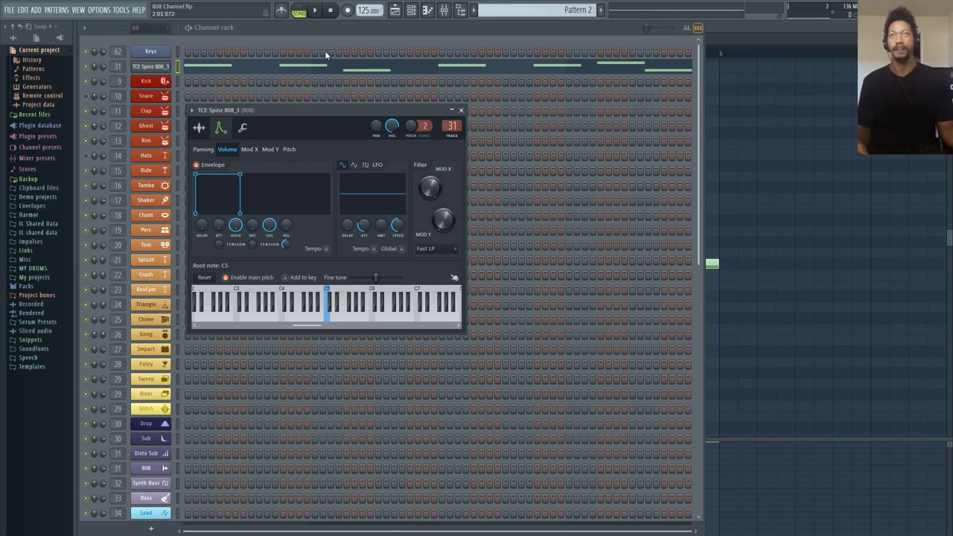
key("space")
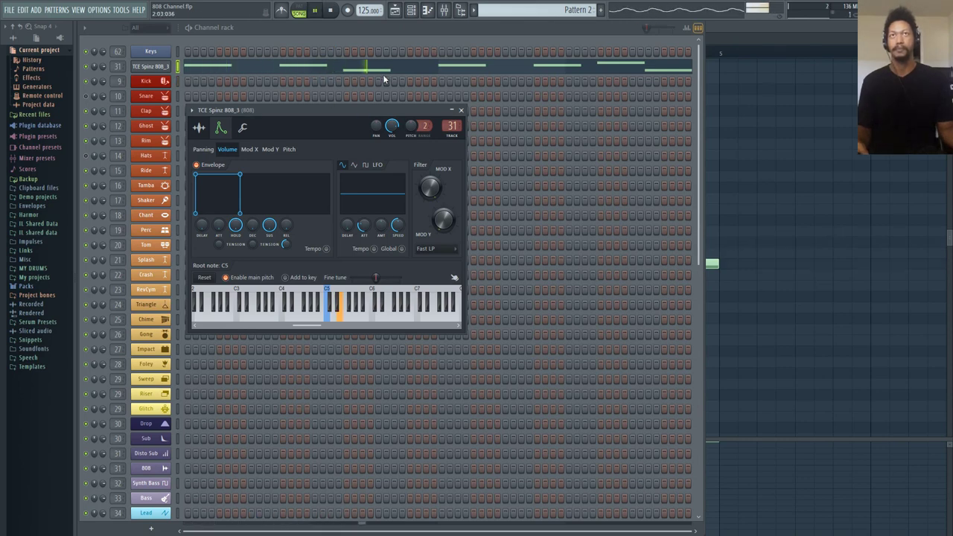
key("space")
Inspect the 808 notes in the piano roll and audition the pattern with a short release on the volume envelope.
left_click(491, 71)
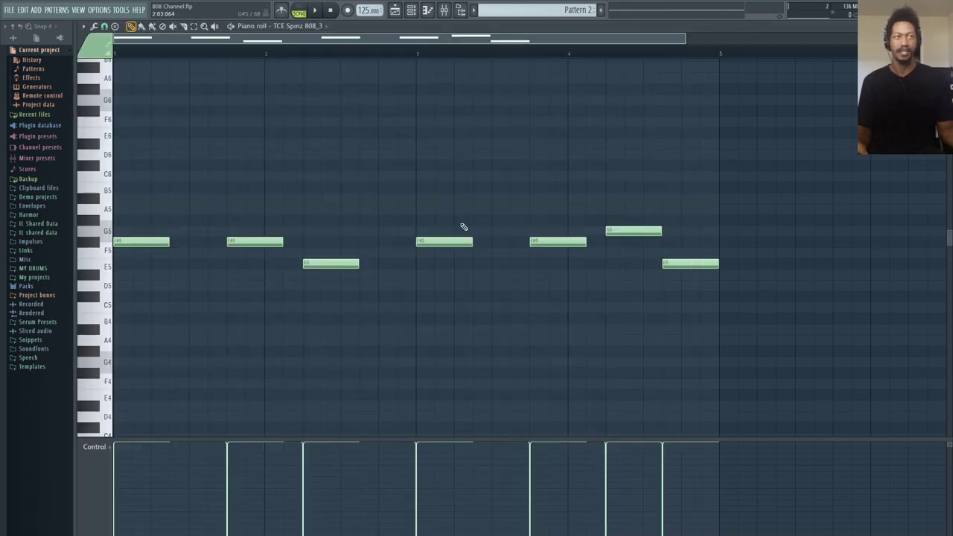
left_click(412, 11)
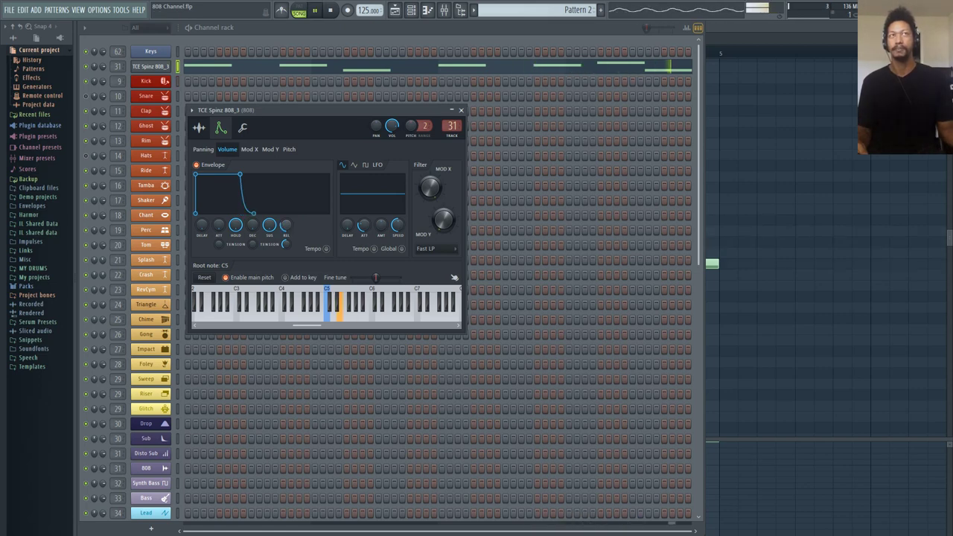
key("space")
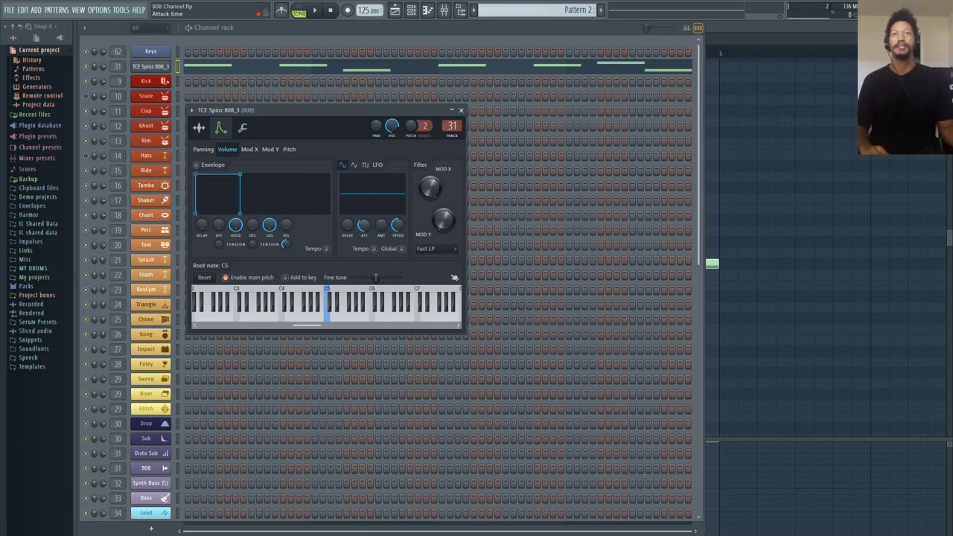
Raise the volume LFO's amount with its attack at minimum and audition the resulting 808 modulation.
left_click_drag(382, 231, 383, 212)
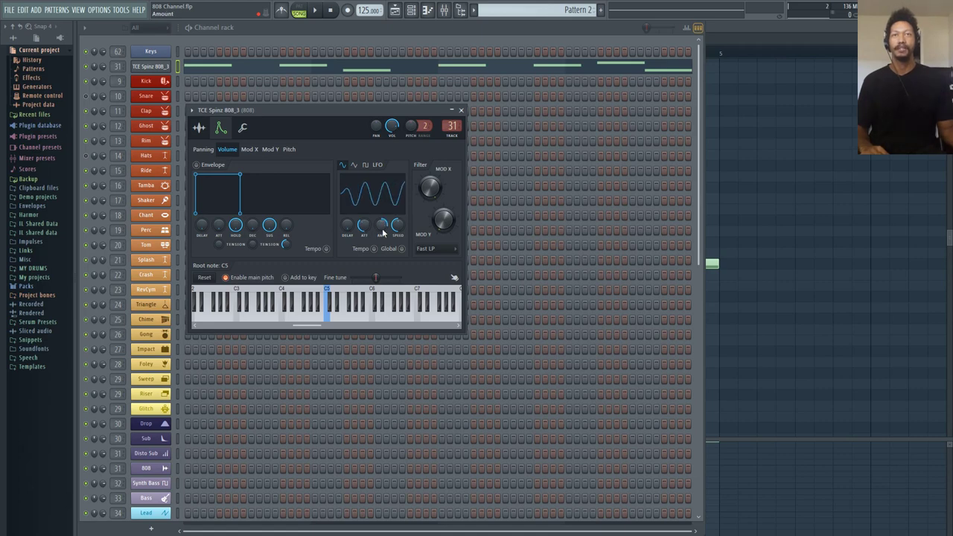
key("space")
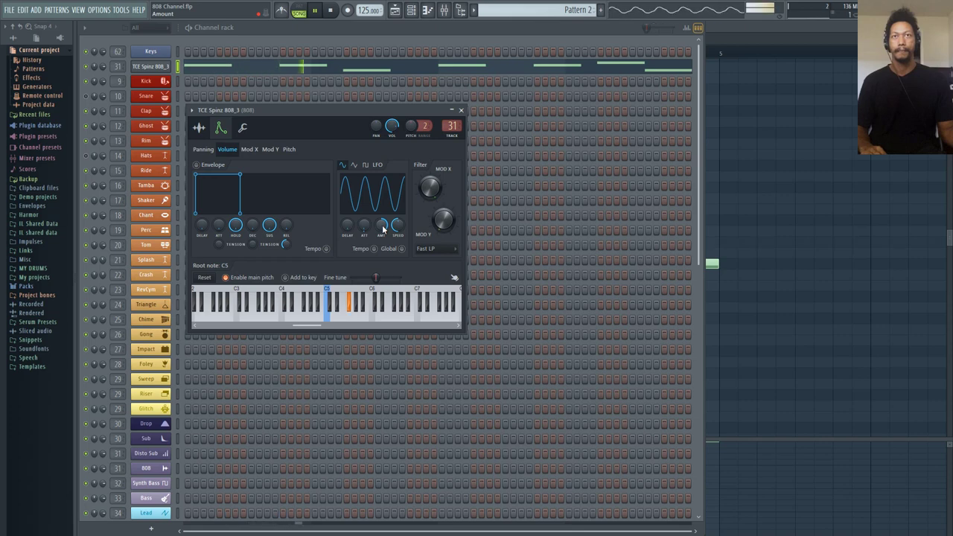
key("space")
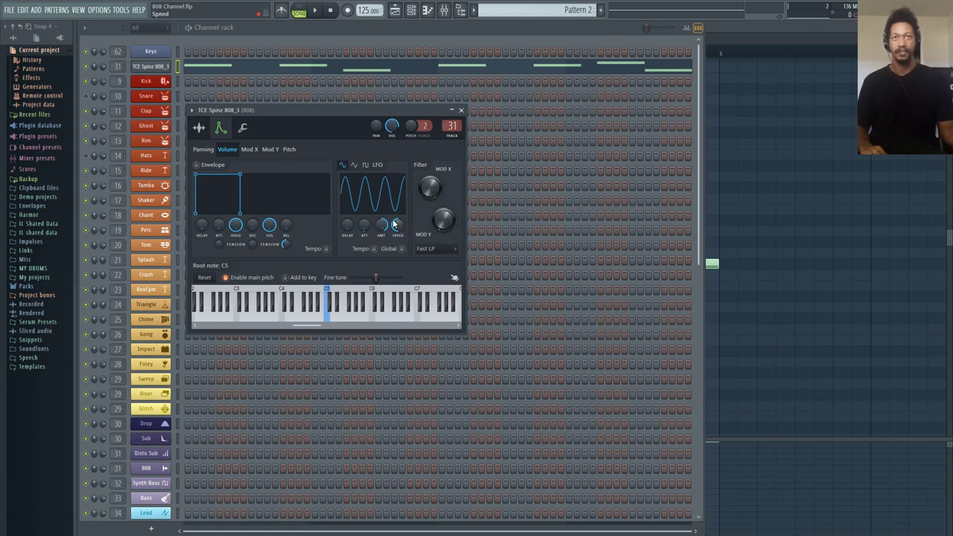
Try faster and slower speeds for the volume LFO while auditioning the 808 pattern.
left_click_drag(399, 226, 399, 182)
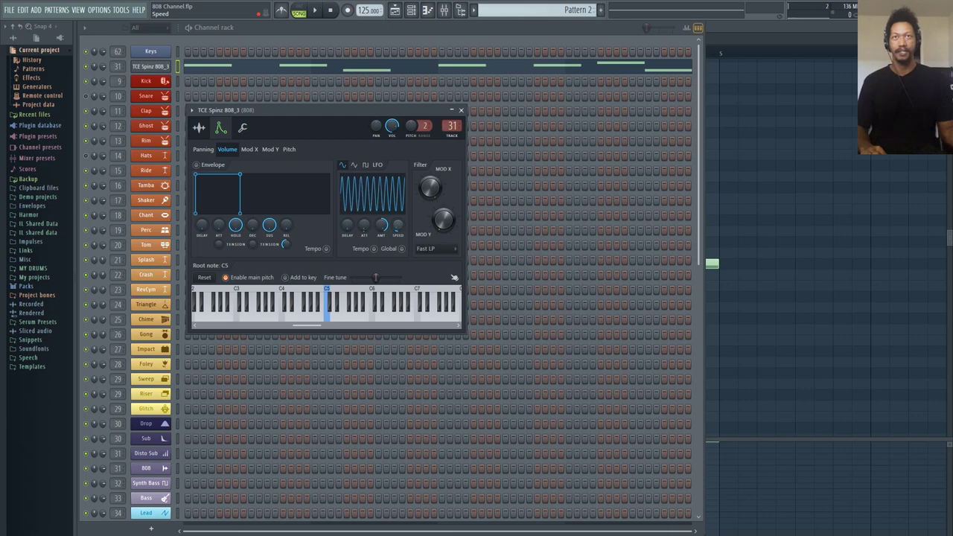
key("space")
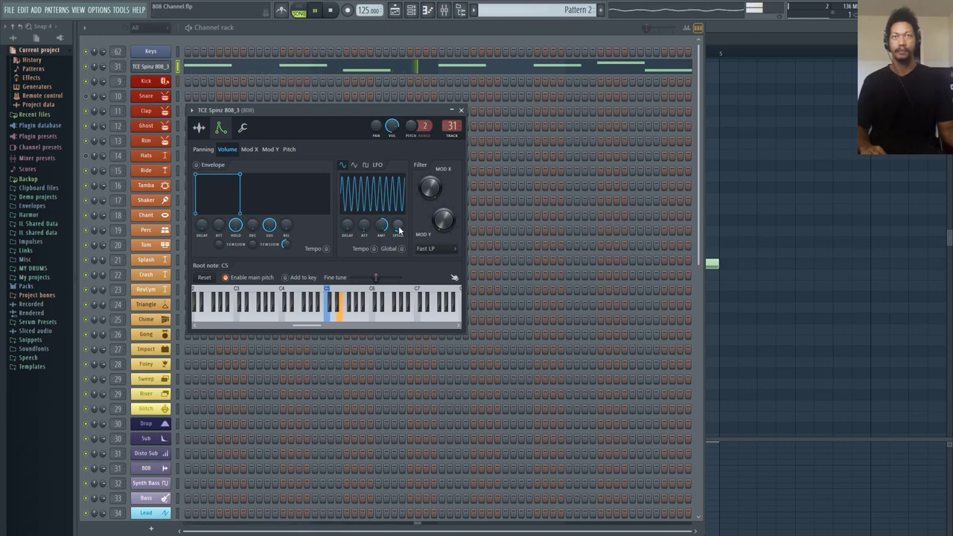
left_click_drag(399, 231, 400, 216)
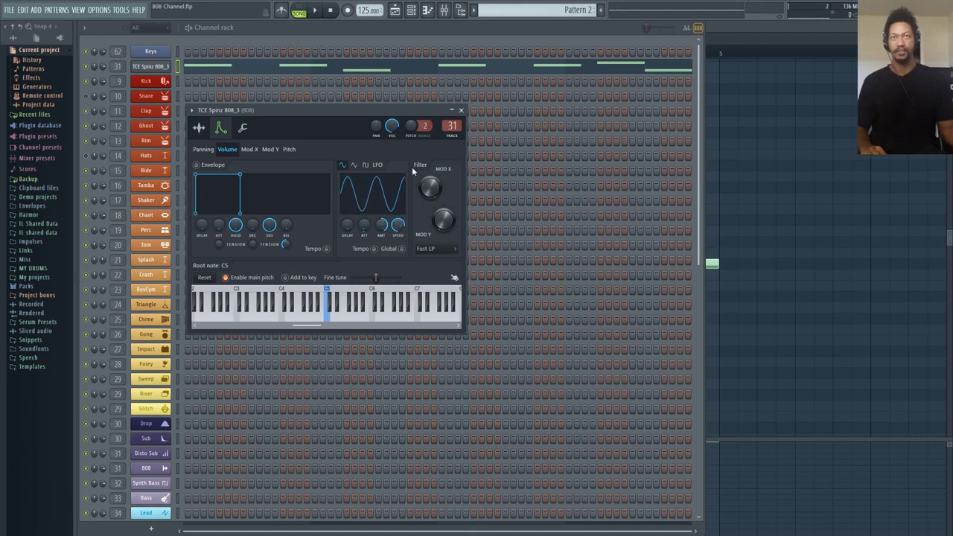
key("space")
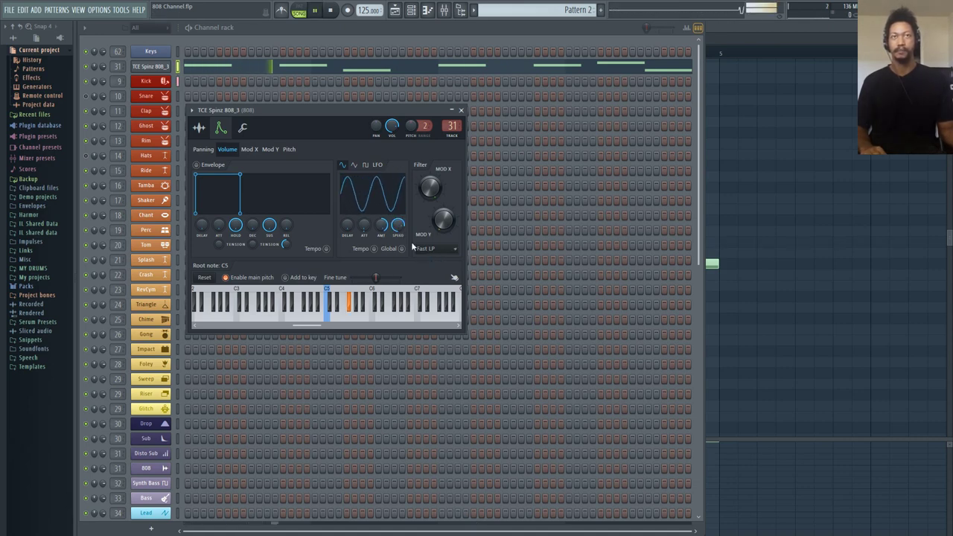
left_click_drag(398, 227, 398, 236)
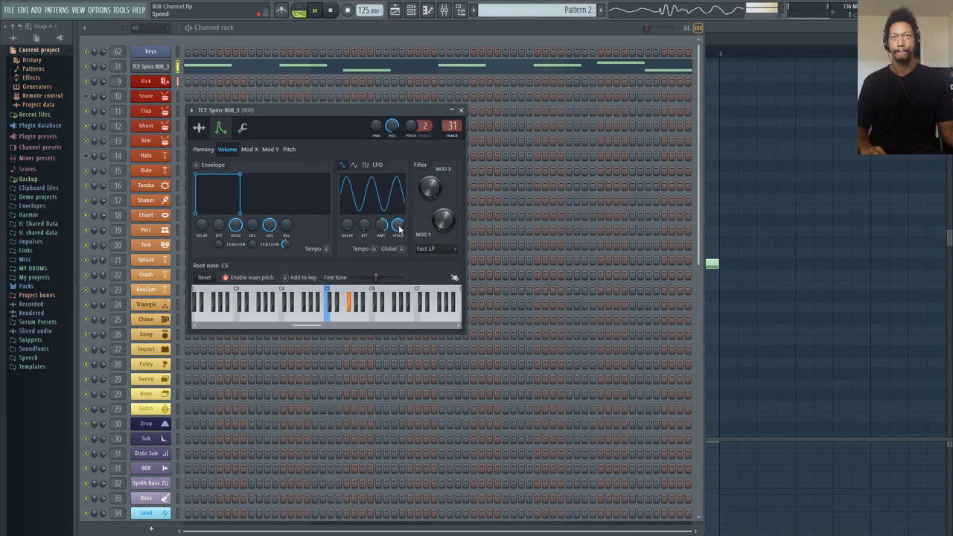
left_click_drag(397, 236, 396, 212)
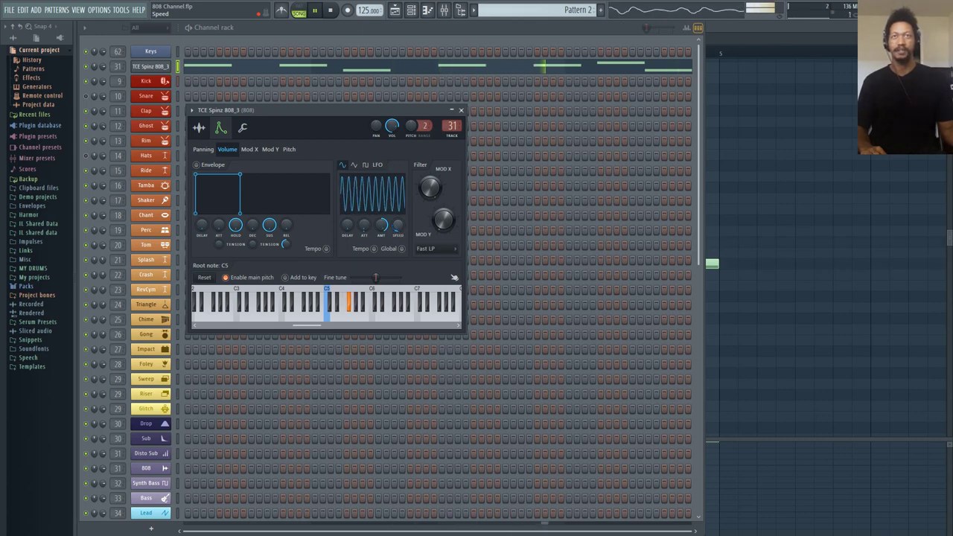
Make the volume LFO fade in with some delay and attack, and fine-tune its speed with Tempo enabled.
left_click_drag(399, 224, 364, 203)
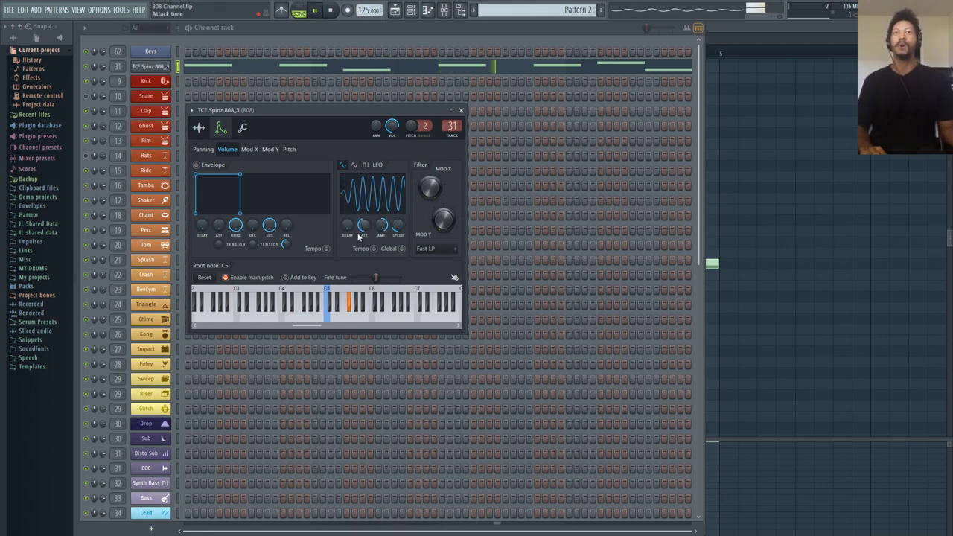
left_click_drag(348, 226, 348, 211)
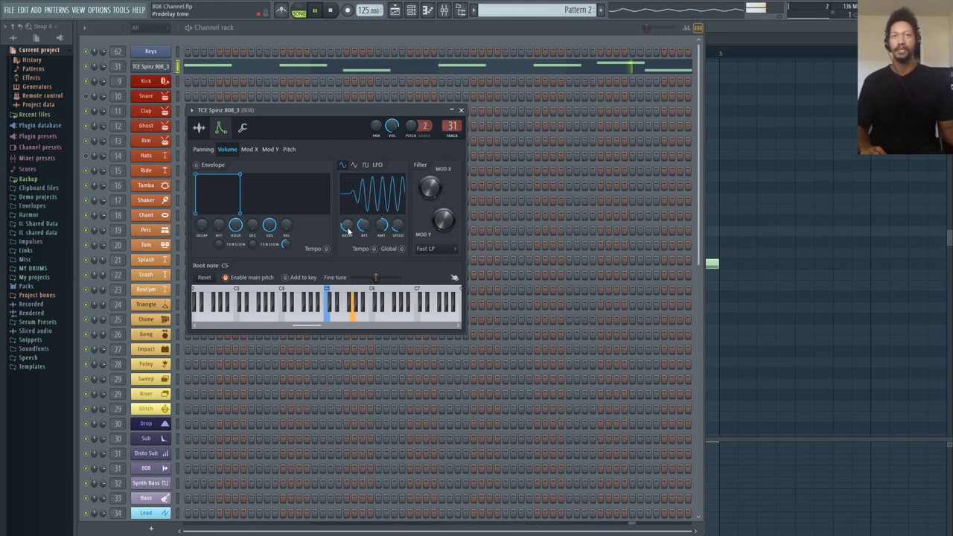
left_click_drag(399, 226, 398, 231)
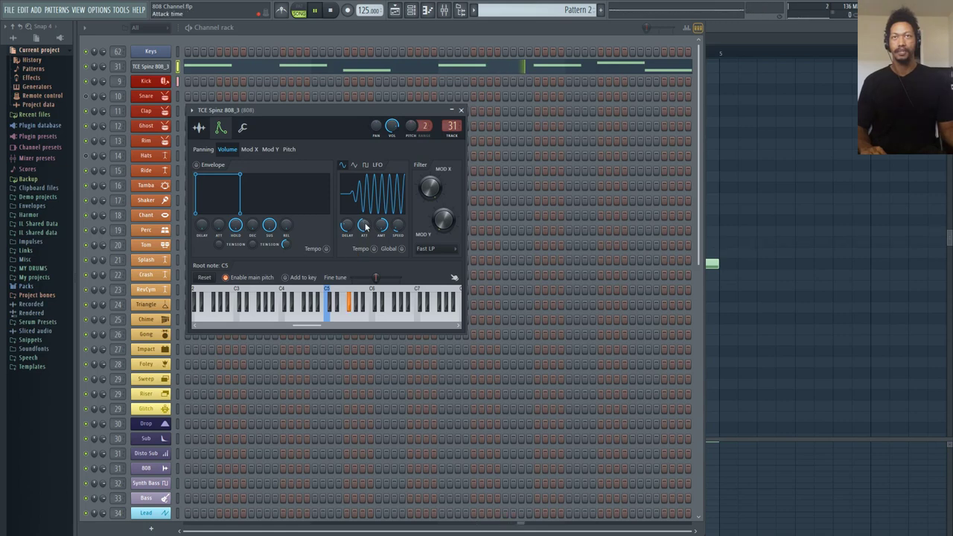
mouse_move(364, 226)
left_mouse_down()
mouse_move(364, 215)
mouse_move(364, 240)
left_mouse_up()
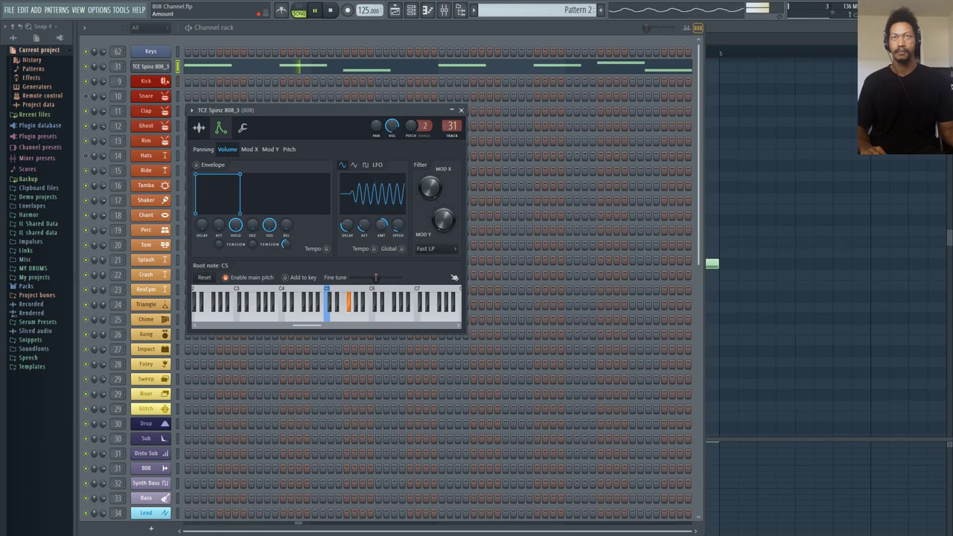
left_click(374, 249)
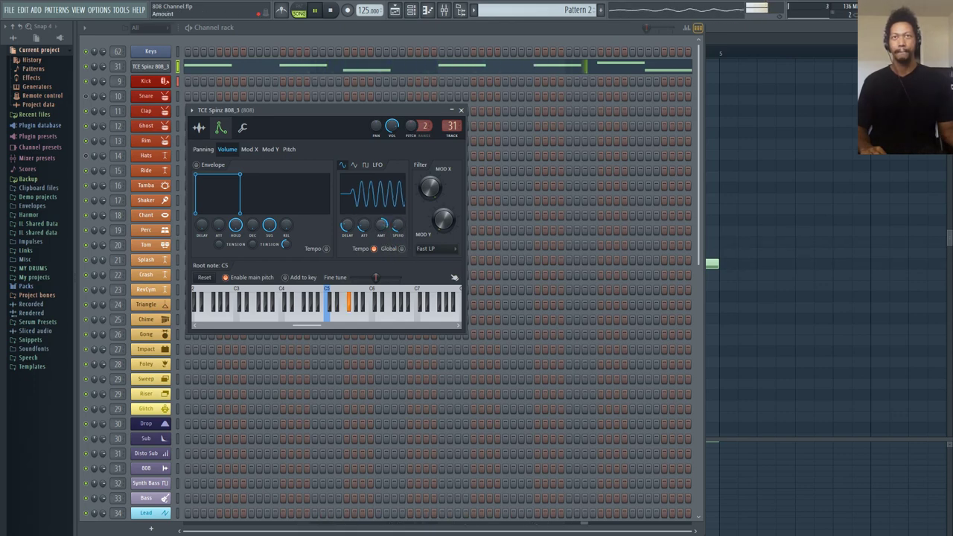
left_click_drag(398, 226, 398, 230)
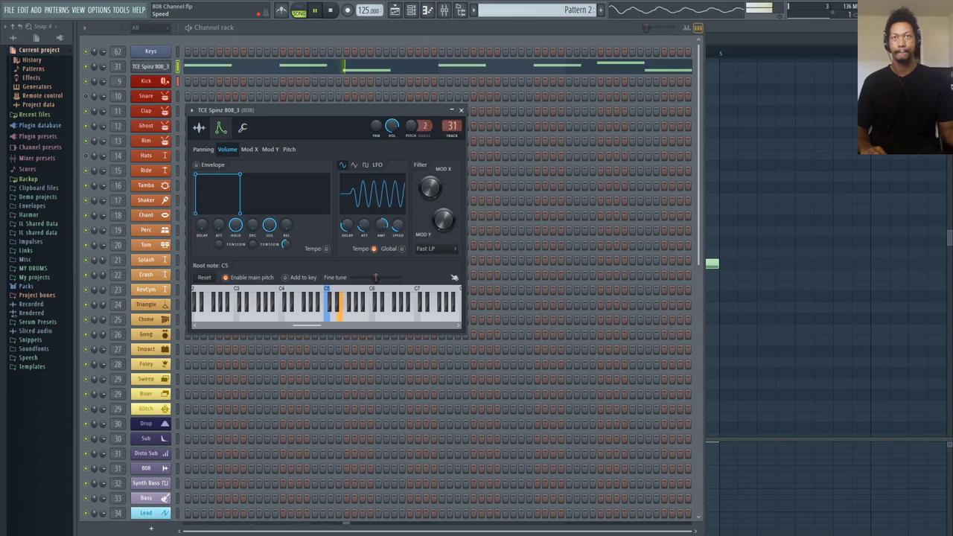
Audition the triangle and square LFO shapes, keeping the square, and reduce the LFO amount to zero with playback stopped.
left_click(354, 164)
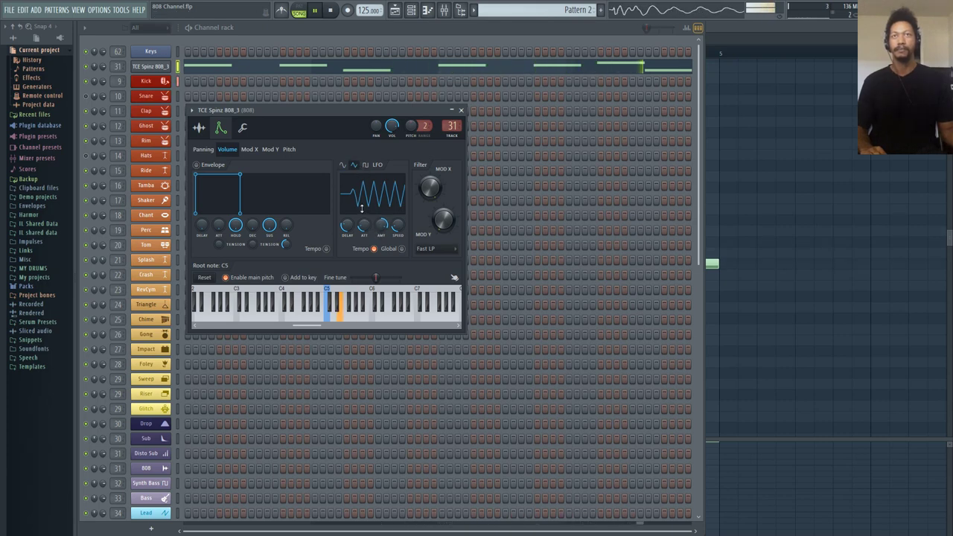
left_click(367, 167)
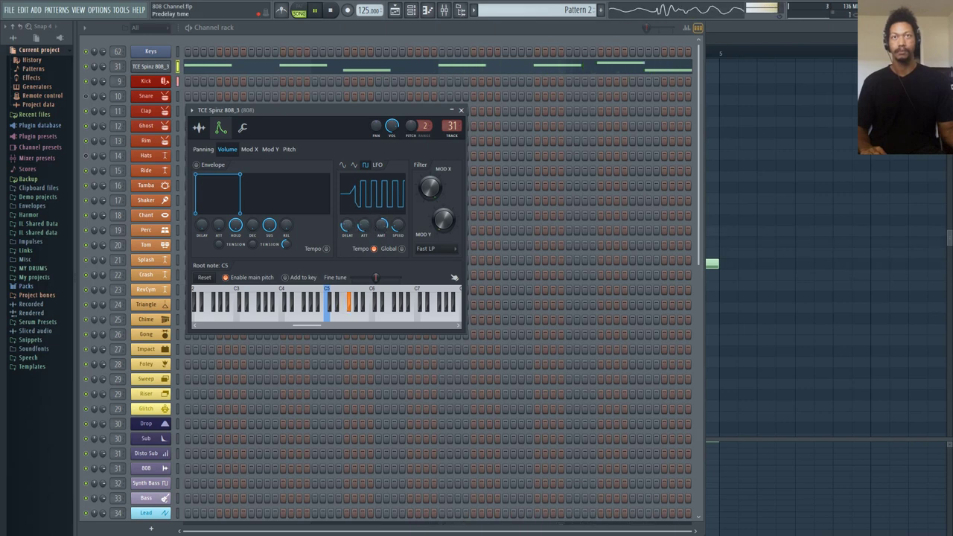
key("space")
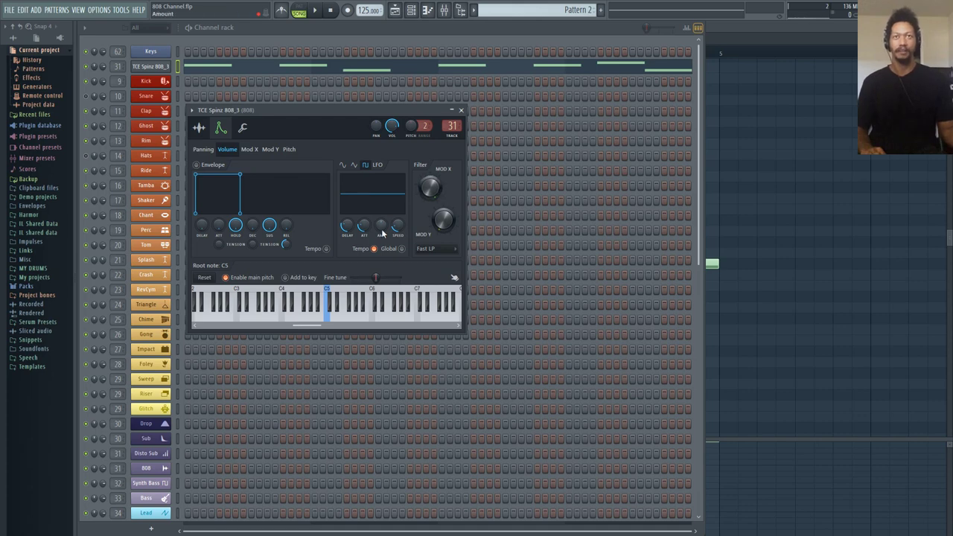
Review the available filter types, keep Fast LP, and audition the 808 through it using Mod X and Mod Y.
left_click(435, 249)
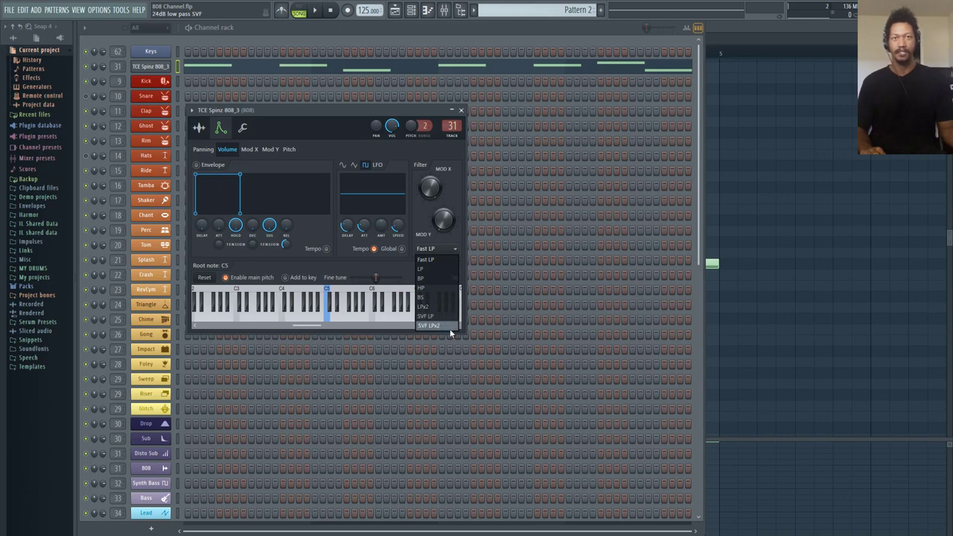
left_click(426, 259)
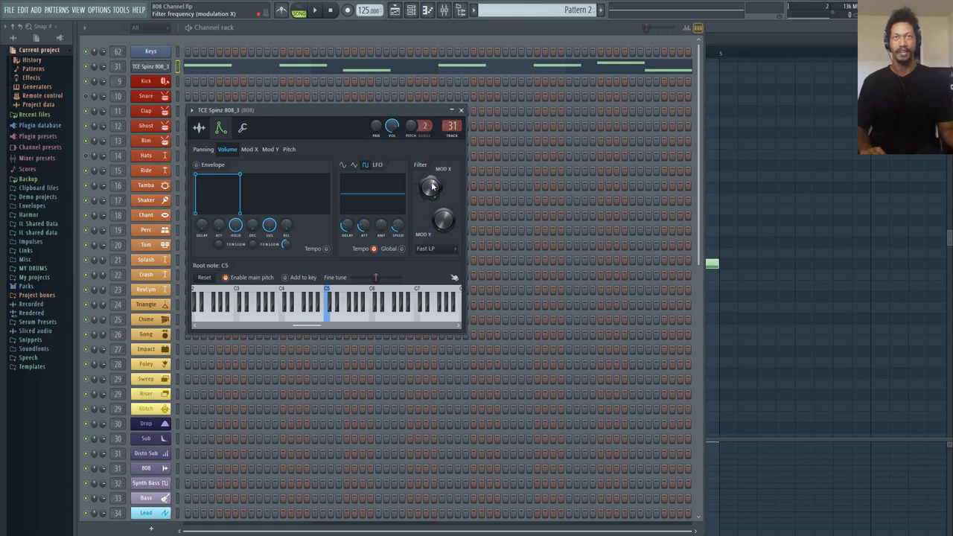
key("space")
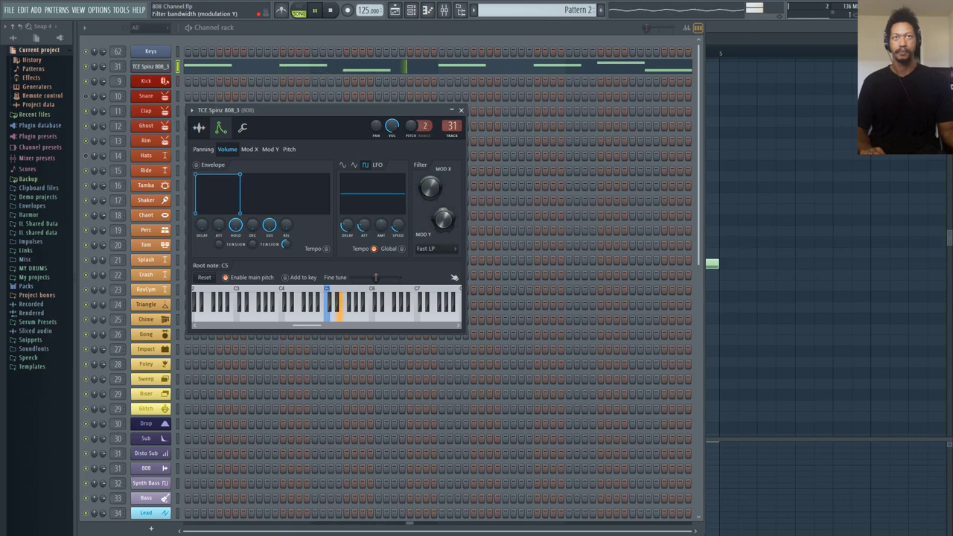
key("space")
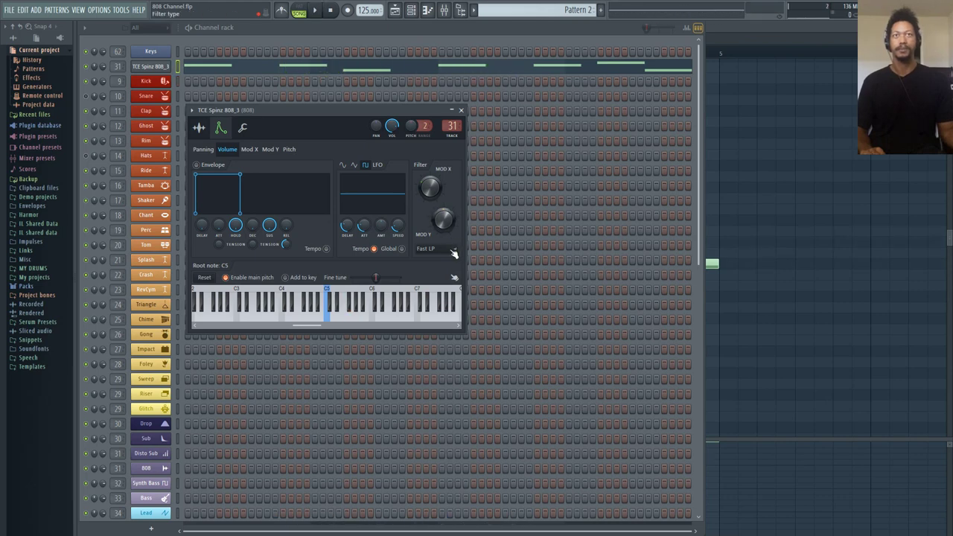
Switch the 808's filter type to SVF LP and audition the pattern through it.
left_click(447, 248)
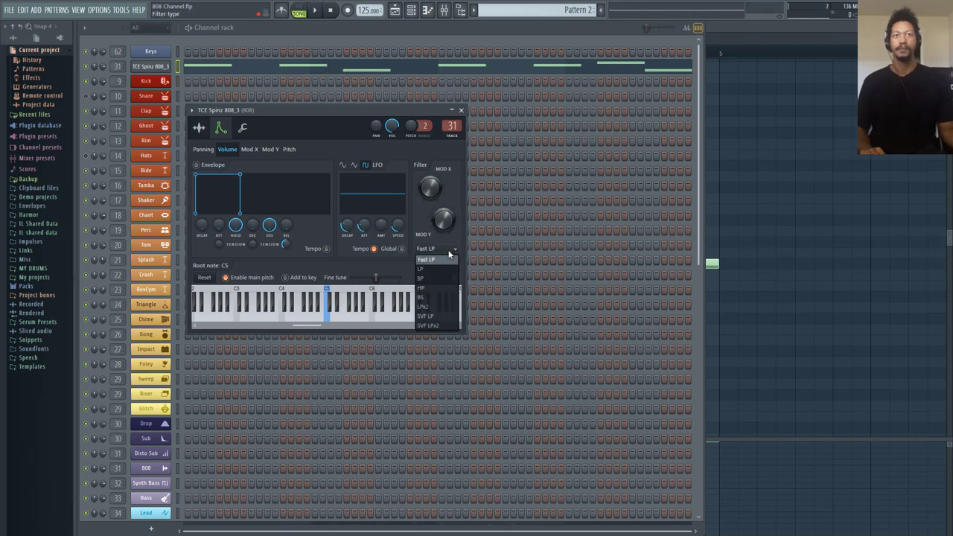
left_click(434, 319)
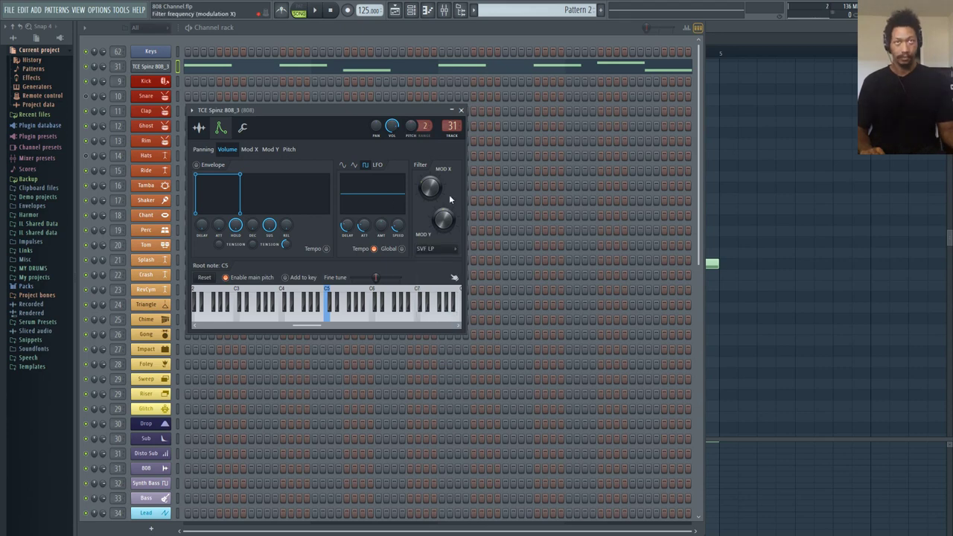
key("space")
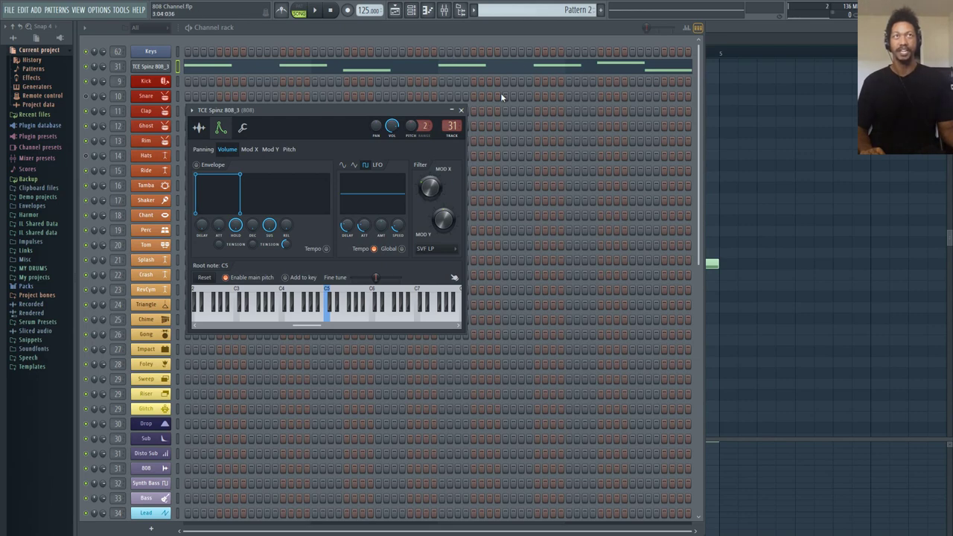
Audition the 808 through the SVF LP filter, and switch the filter type to Fast LP to compare the sound.
key("space")
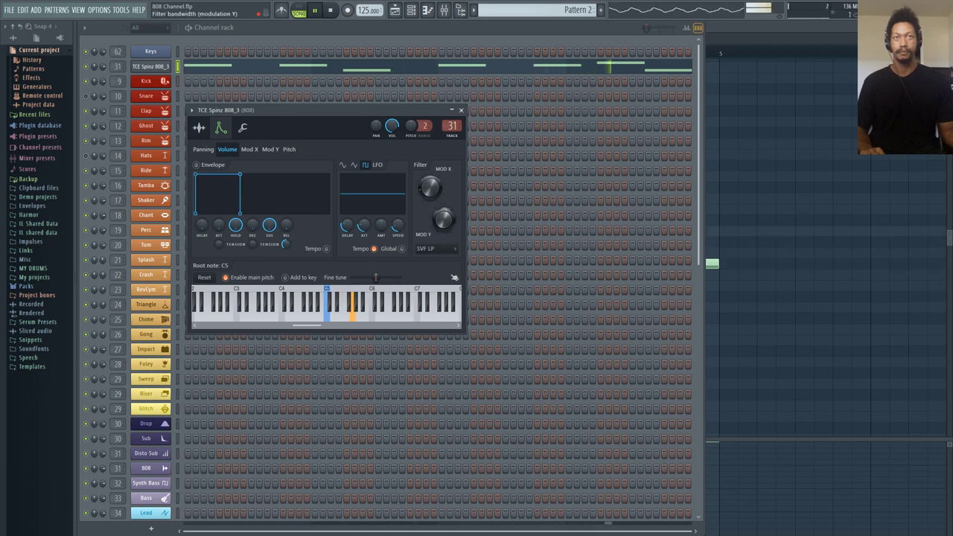
key("space")
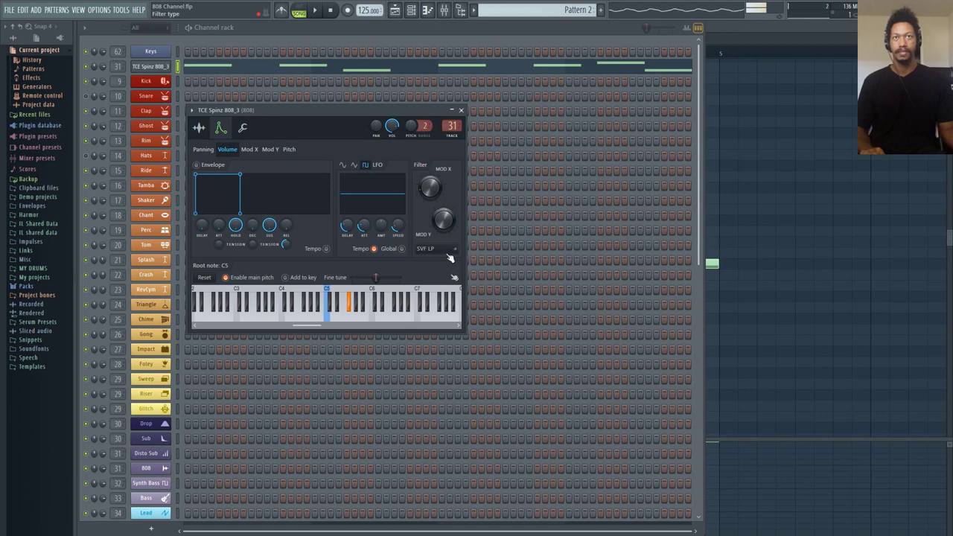
left_click(445, 251)
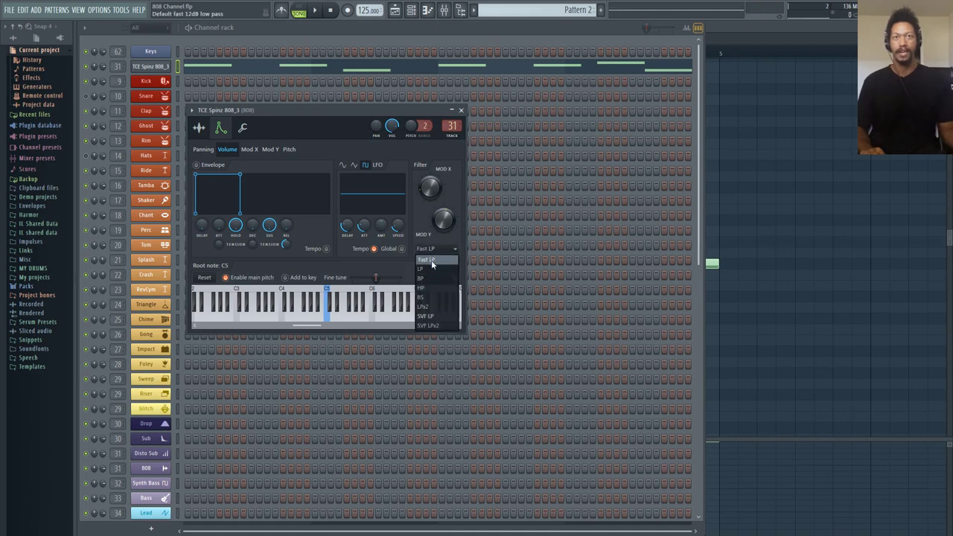
left_click(431, 260)
key("space")
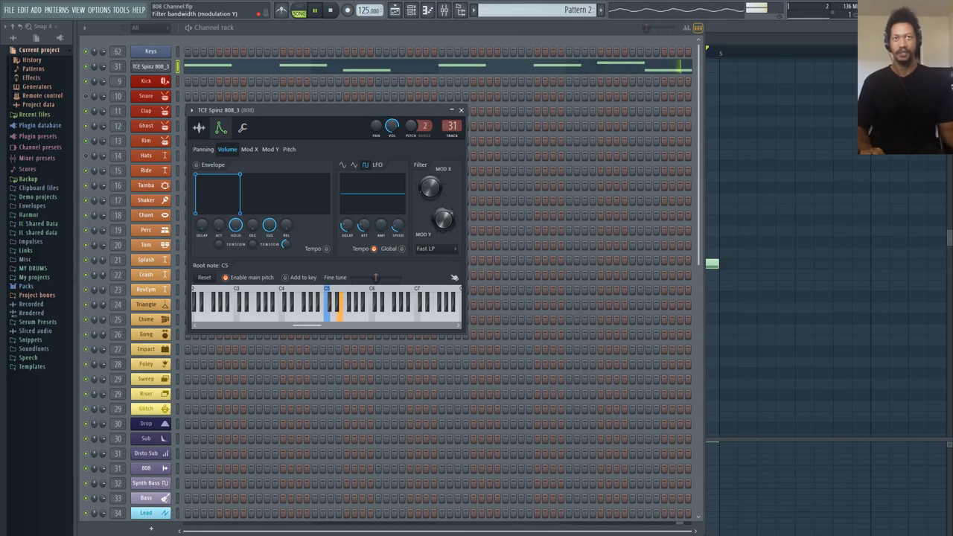
Audition the 808 through the SVF LPx2 filter using Mod X and Mod Y, and return the filter type to Fast LP.
left_click(436, 251)
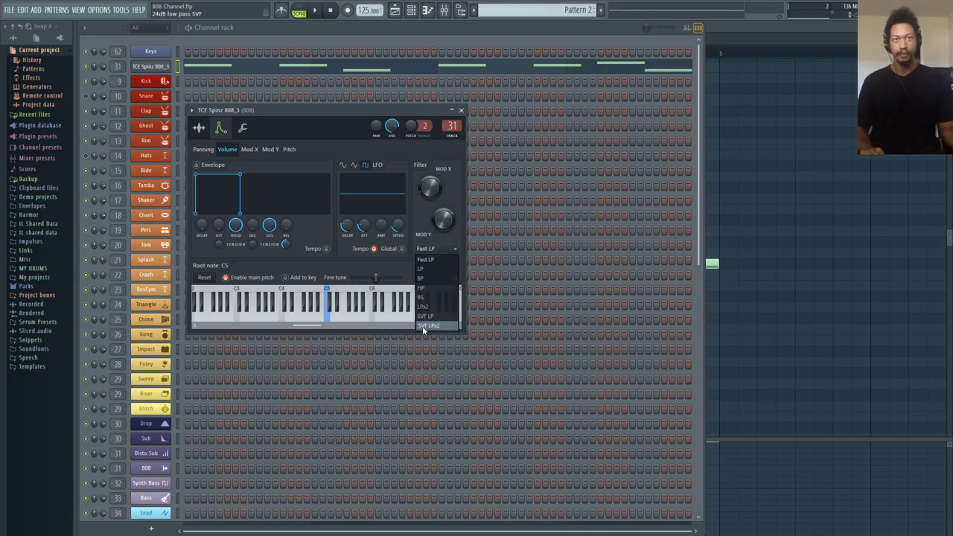
left_click(424, 326)
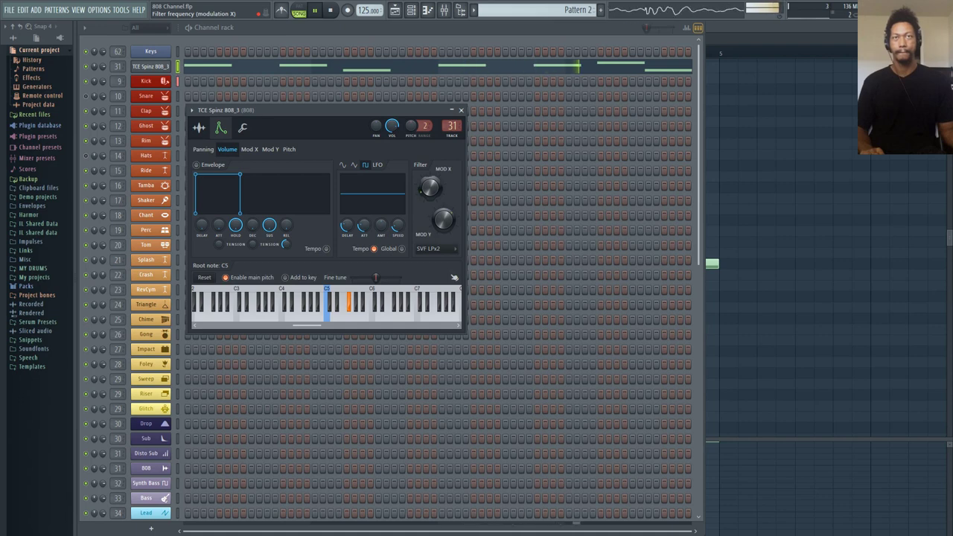
right_click(431, 189)
key("Escape")
right_click(443, 223)
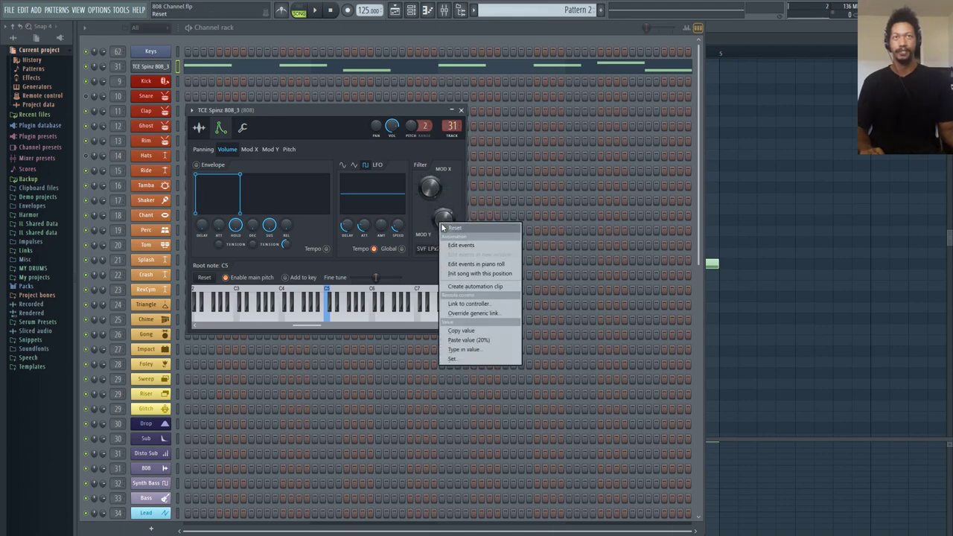
key("Escape")
left_click(429, 249)
left_click(437, 261)
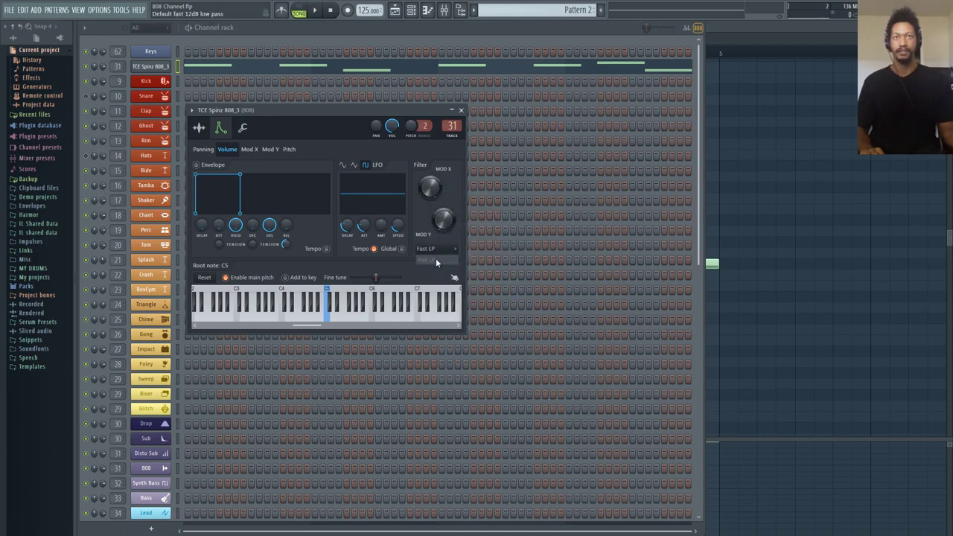
With the filter type on SVF LPx2, shape the Mod X envelope with full amount, no attack and long decay, comparing it off and on.
left_click(250, 149)
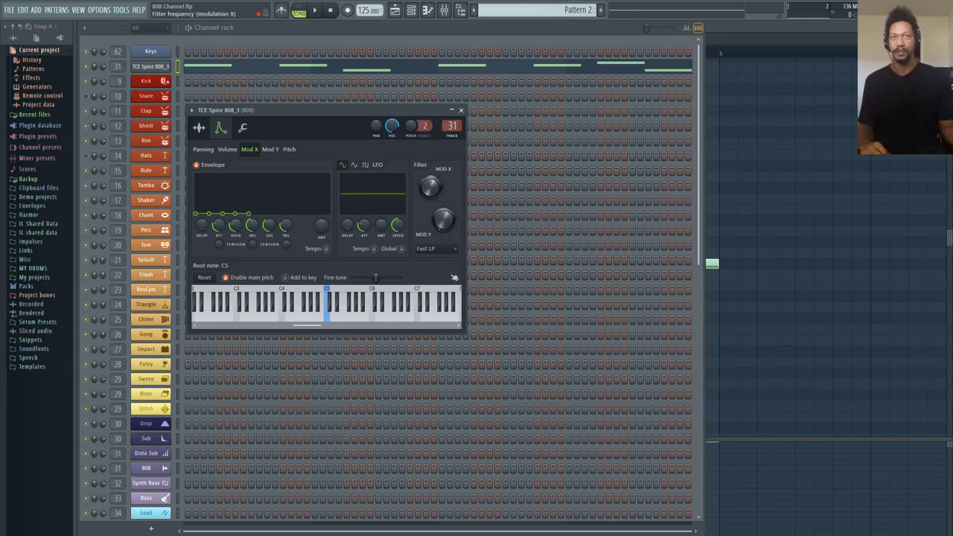
key("space")
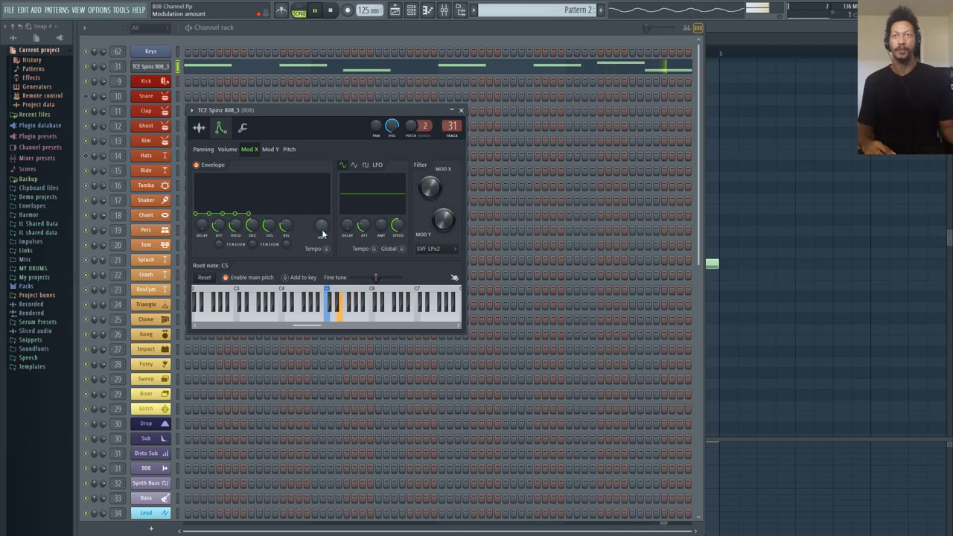
left_click_drag(320, 228, 320, 210)
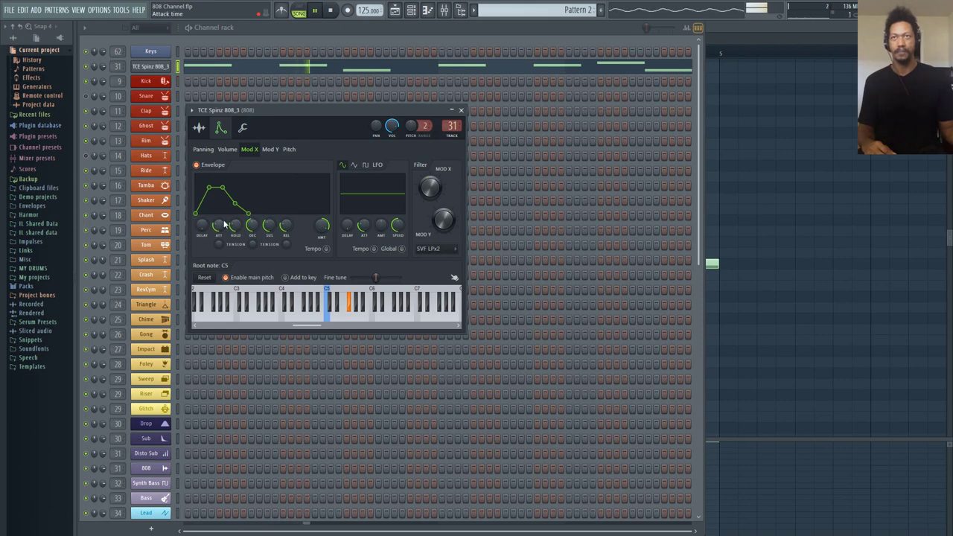
left_click_drag(210, 187, 196, 187)
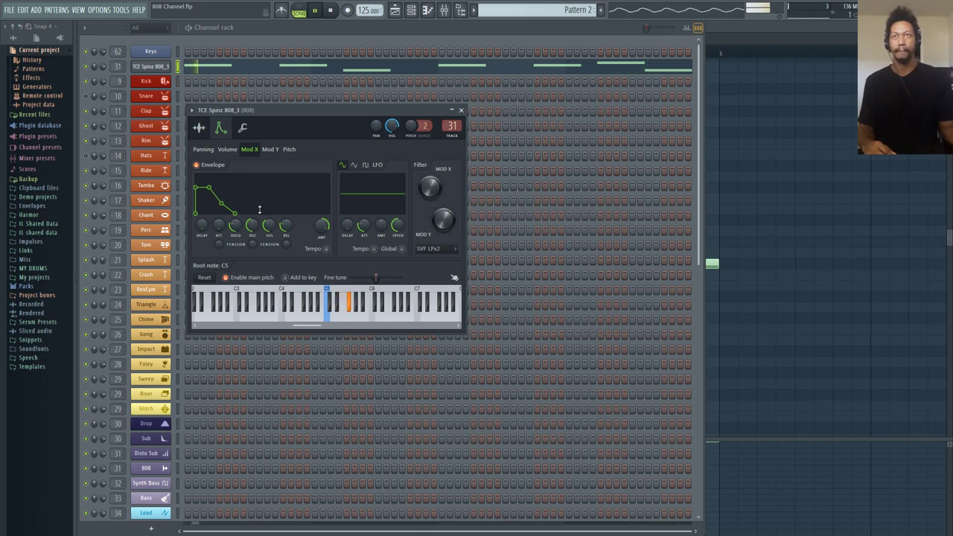
left_click_drag(252, 225, 235, 249)
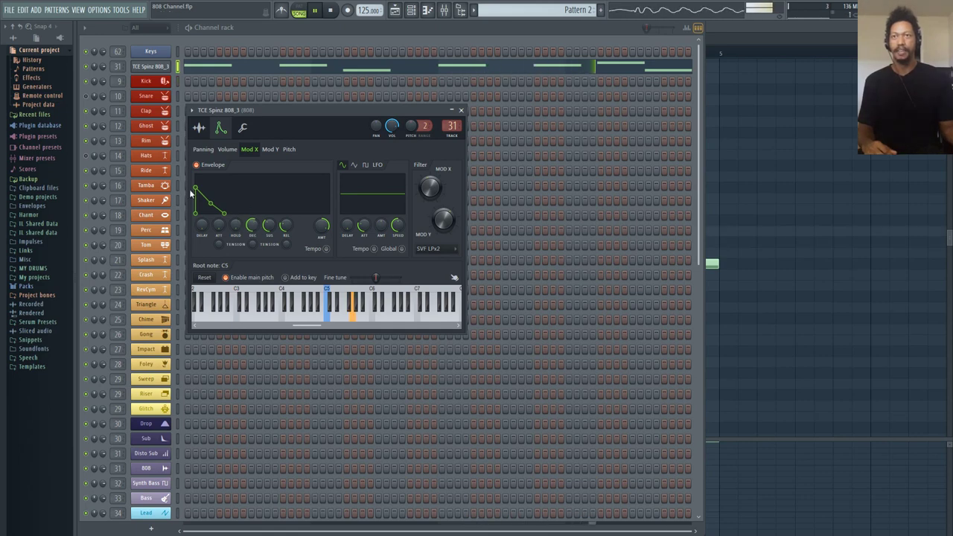
left_click_drag(270, 230, 285, 257)
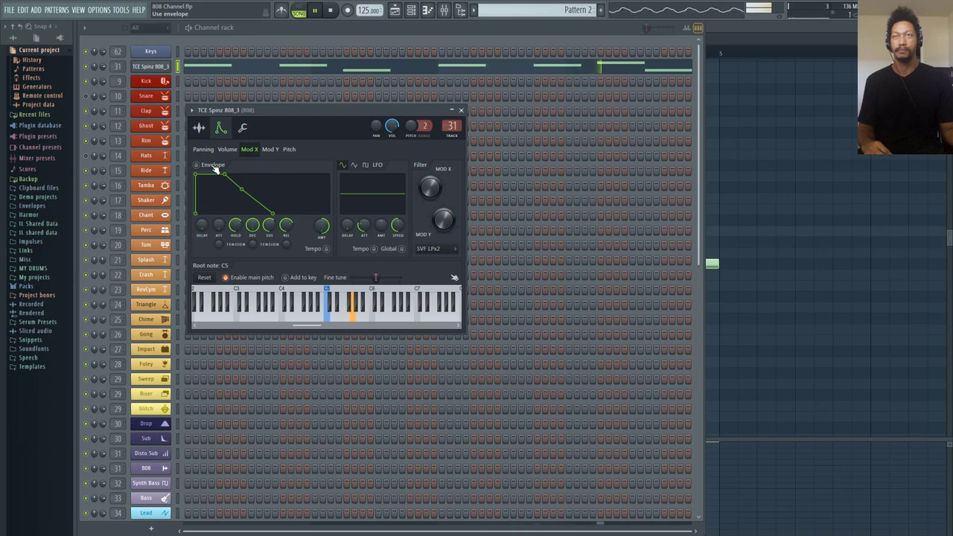
left_click(214, 167)
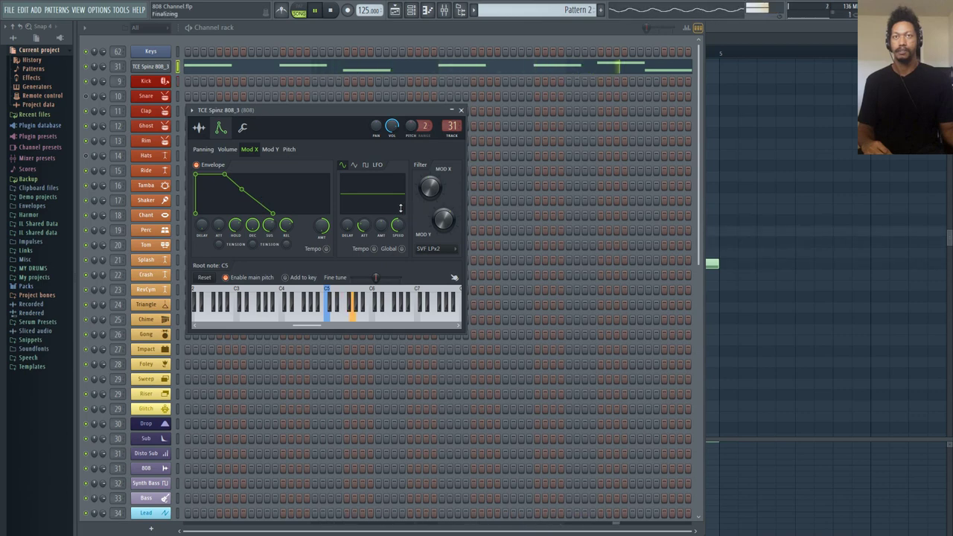
Enable the Mod Y envelope and shape it with a high amount, a short decay, and zero attack, hold, sustain and release.
left_click(272, 149)
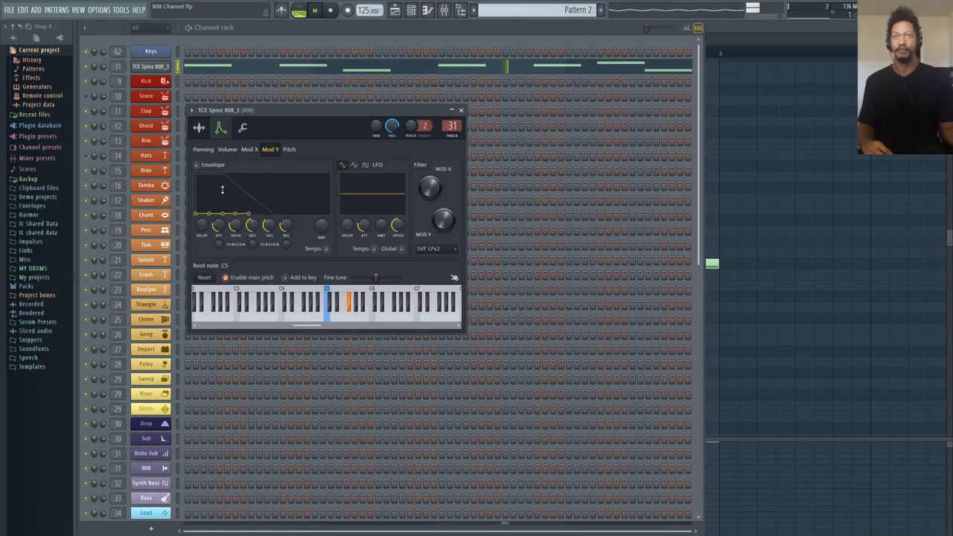
left_click(197, 164)
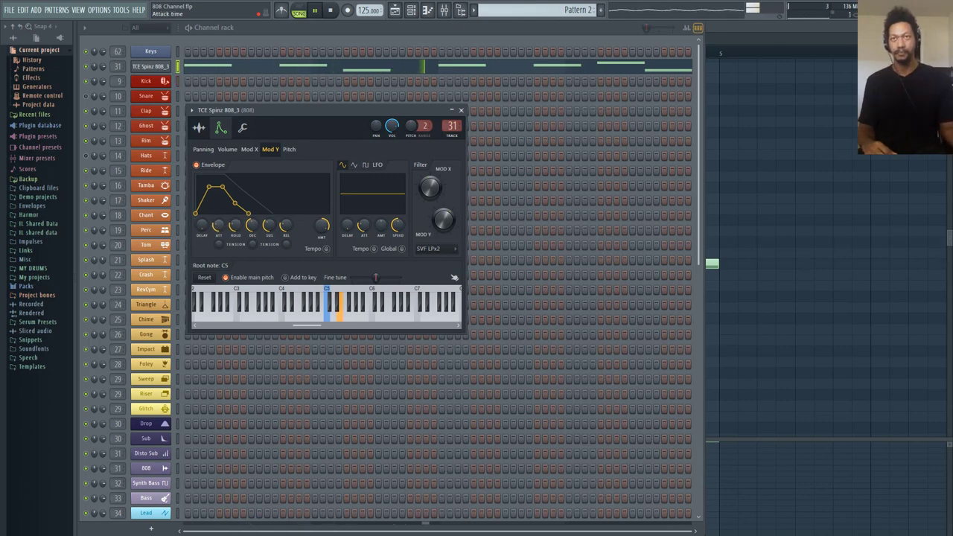
left_click_drag(218, 225, 218, 231)
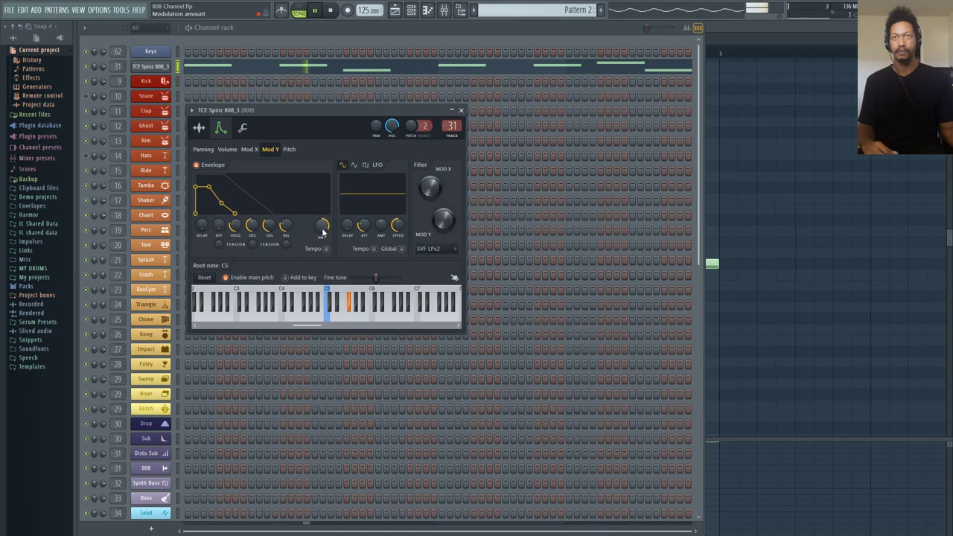
left_click_drag(322, 229, 322, 220)
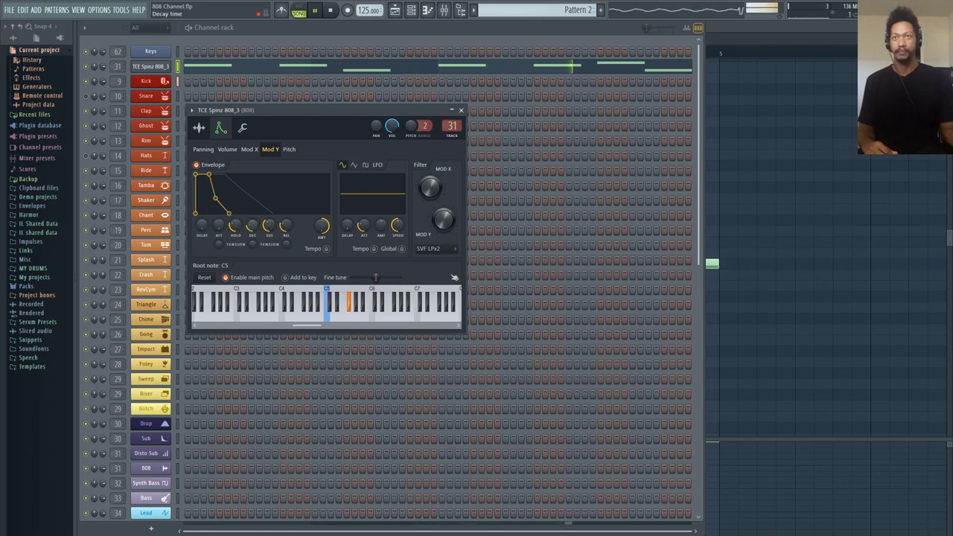
mouse_move(236, 225)
left_mouse_down()
mouse_move(235, 237)
mouse_move(253, 221)
mouse_move(269, 245)
mouse_move(286, 246)
mouse_move(252, 232)
left_mouse_up()
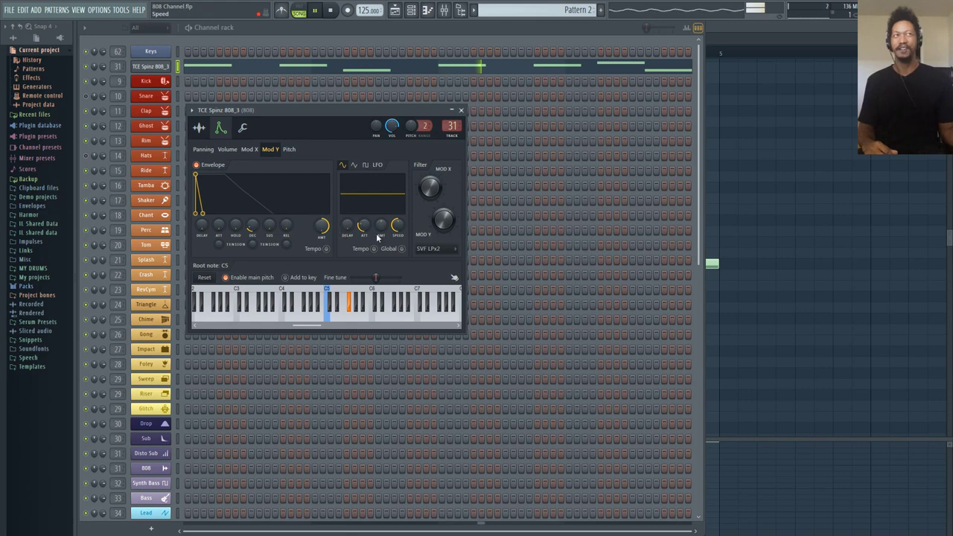
Compare the pattern with the Mod Y envelope off and on, and lengthen its decay slightly.
left_click(198, 165)
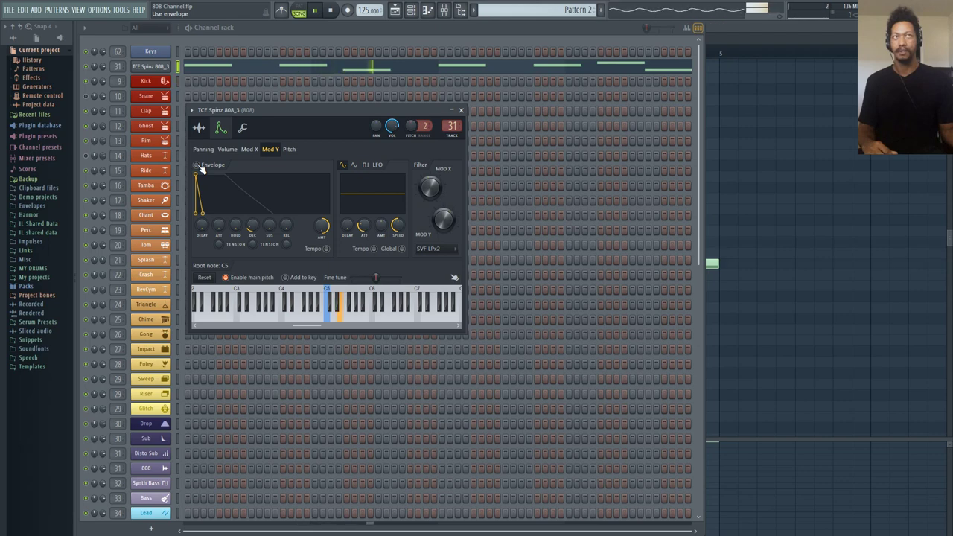
left_click(198, 165)
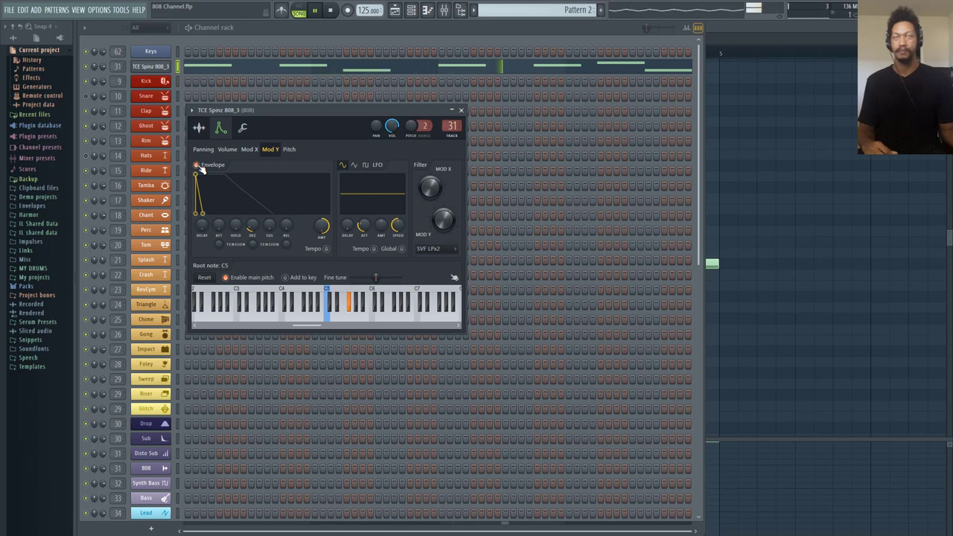
left_click_drag(253, 227, 253, 222)
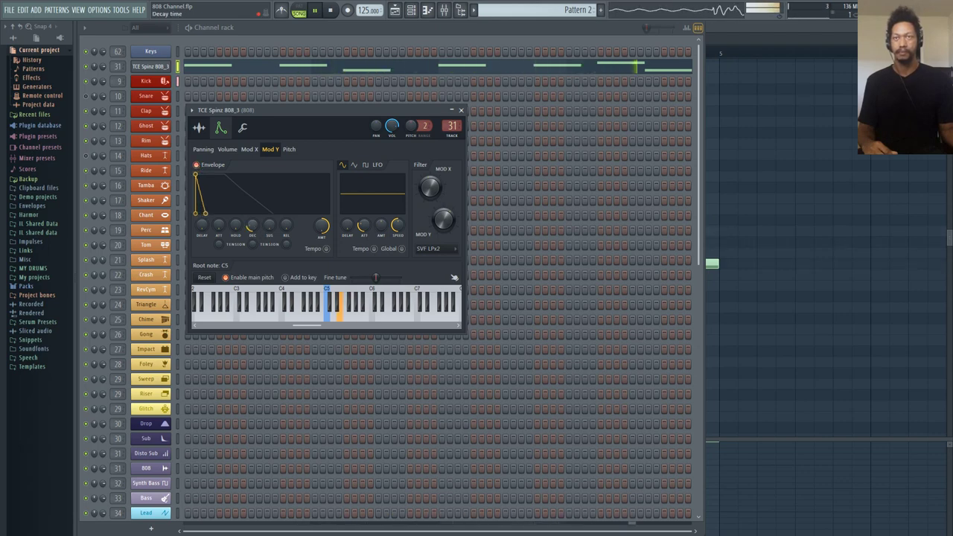
key("space")
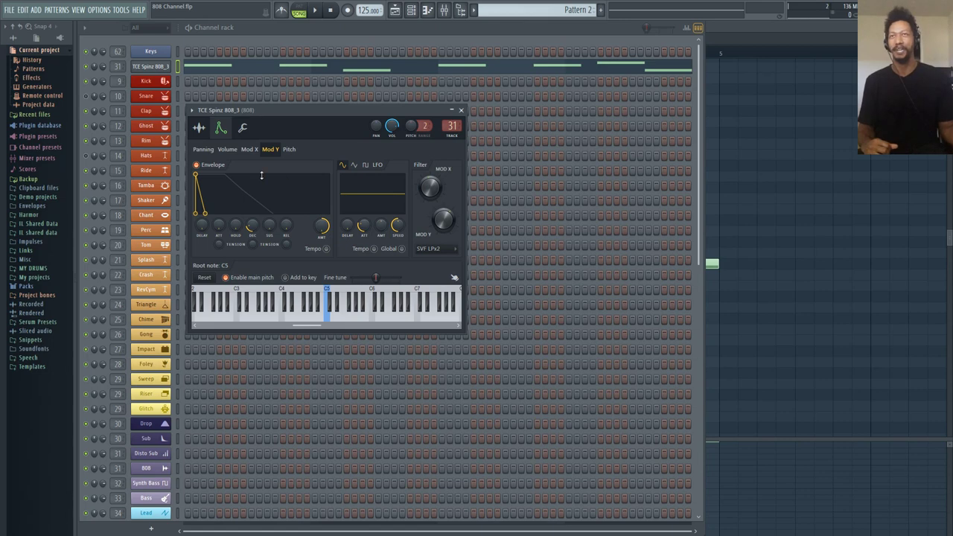
left_click(316, 10)
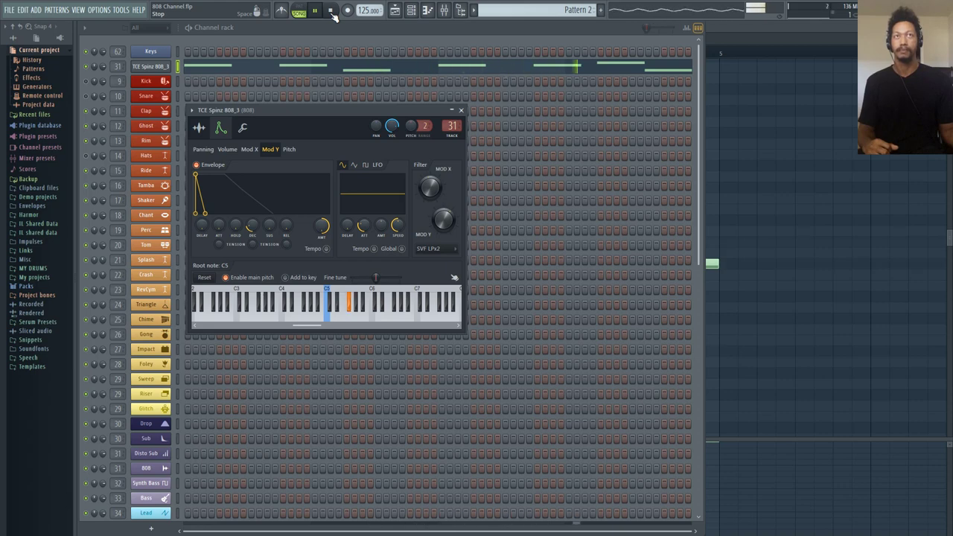
left_click(333, 12)
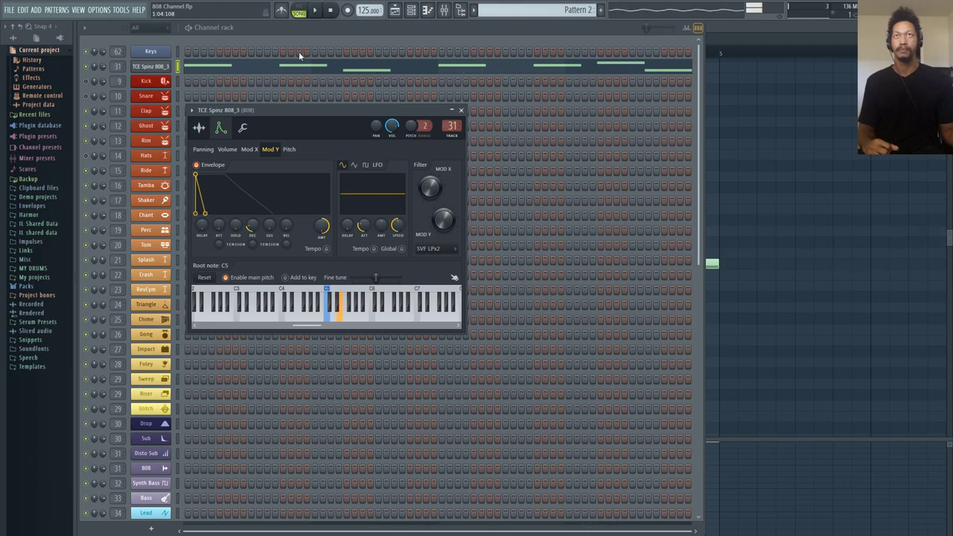
Audition the 808 with the sample's Reverse polarity effect on and off, and leave it off with playback stopped.
left_click(168, 66)
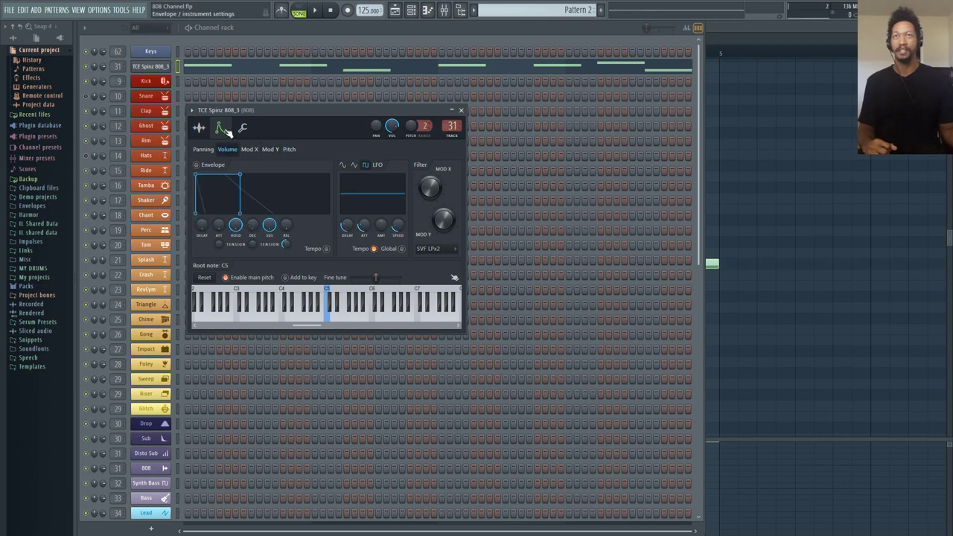
left_click(200, 128)
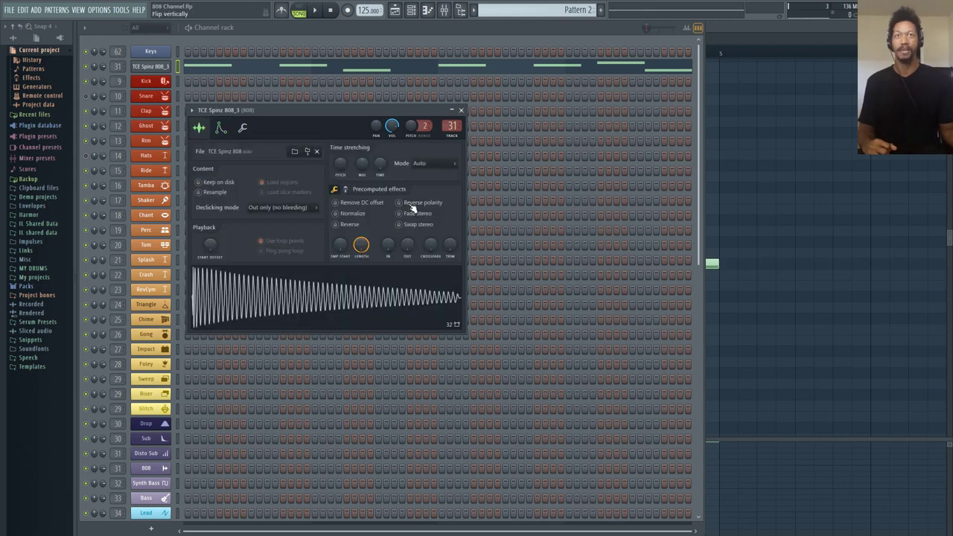
left_click(316, 14)
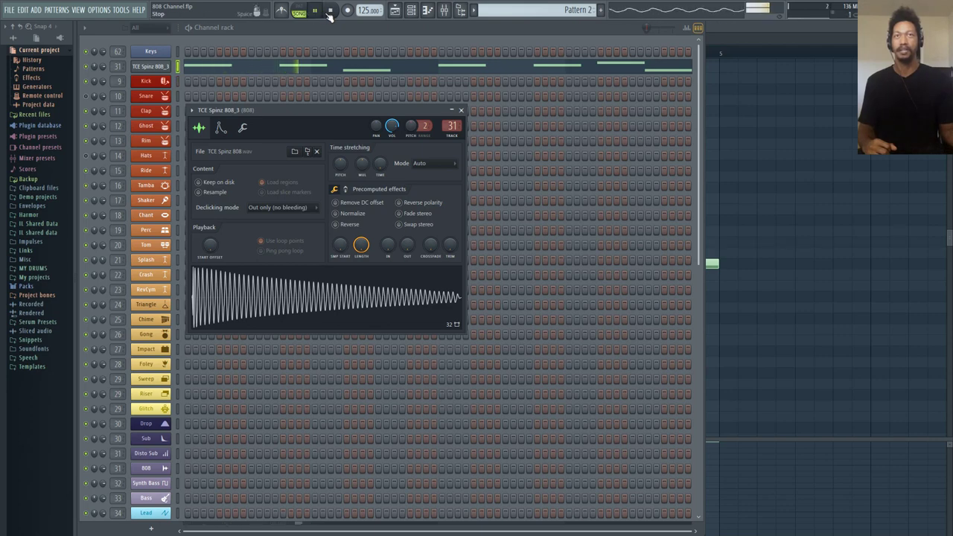
left_click(399, 203)
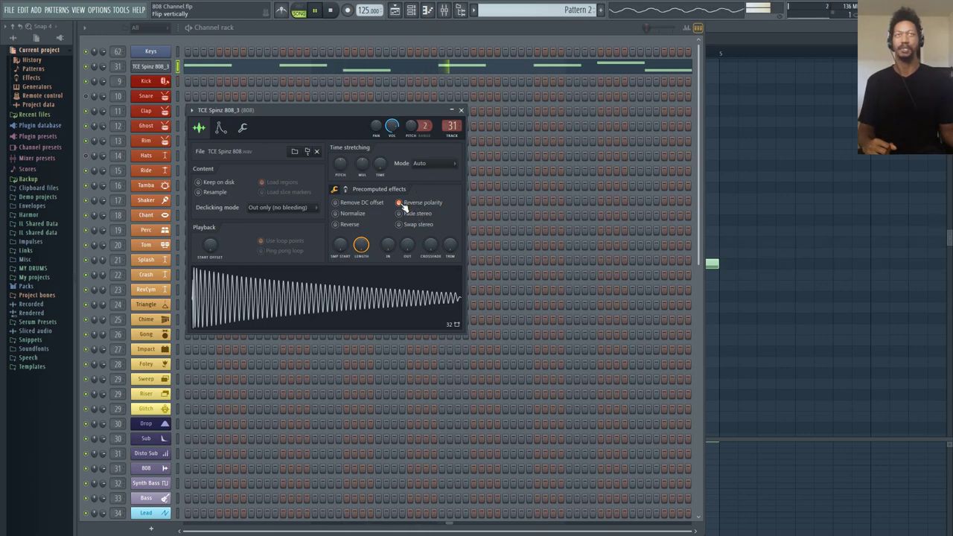
left_click(402, 207)
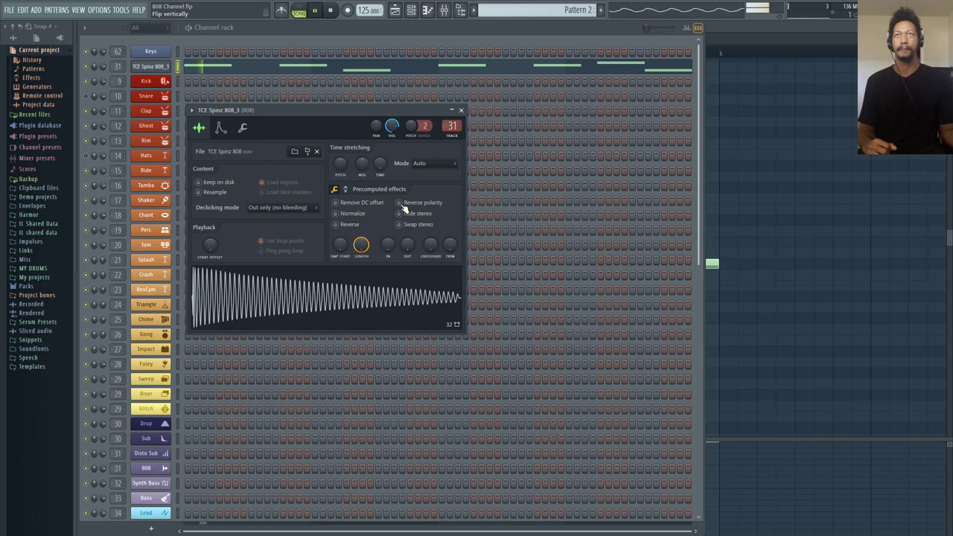
left_click(402, 207)
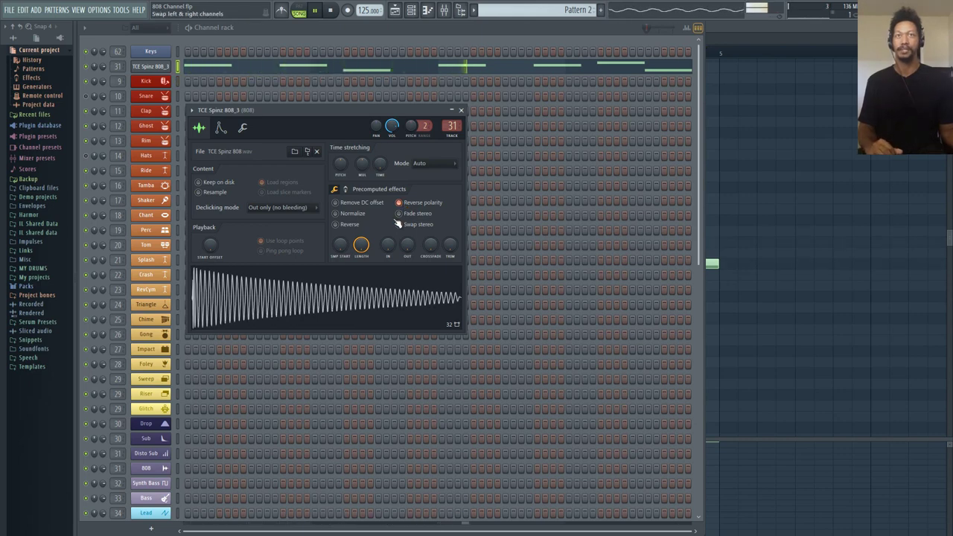
key("space")
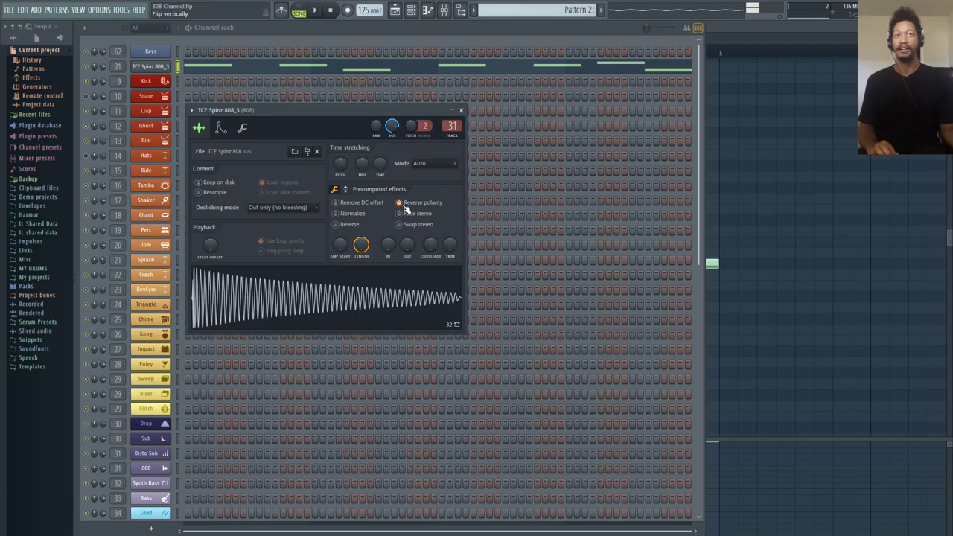
left_click(405, 208)
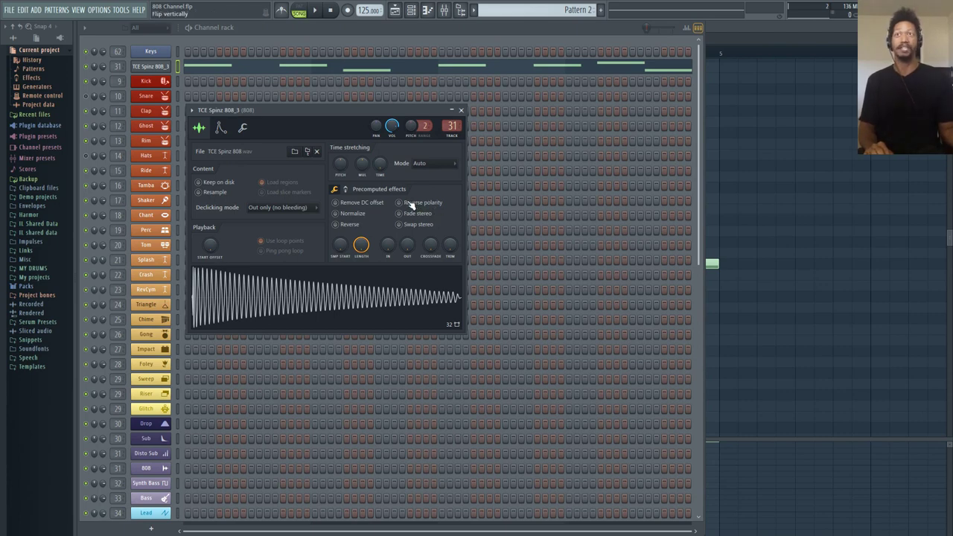
left_click(220, 127)
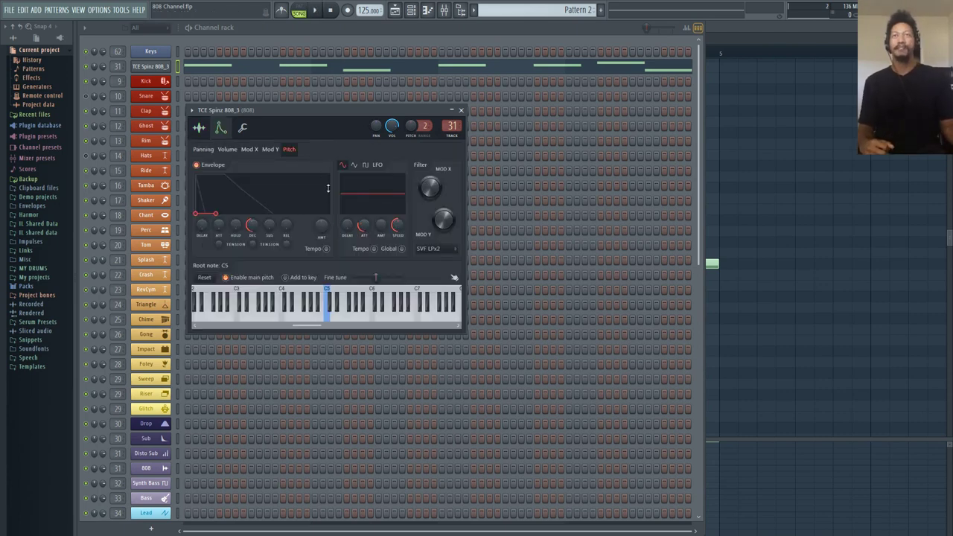
left_click(199, 129)
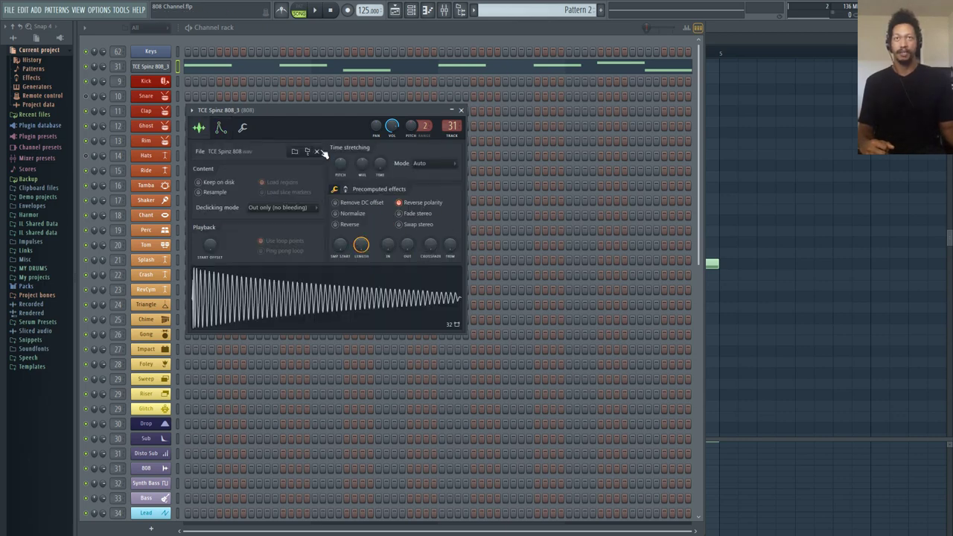
left_click(242, 129)
left_click(199, 128)
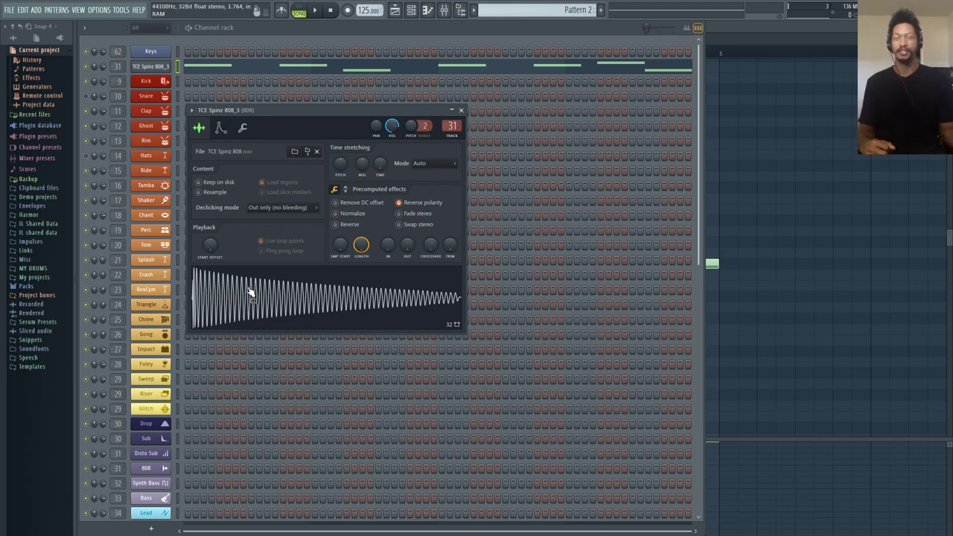
Shape the pitch envelope with full amount and zero attack, hold, sustain and release.
left_click(220, 128)
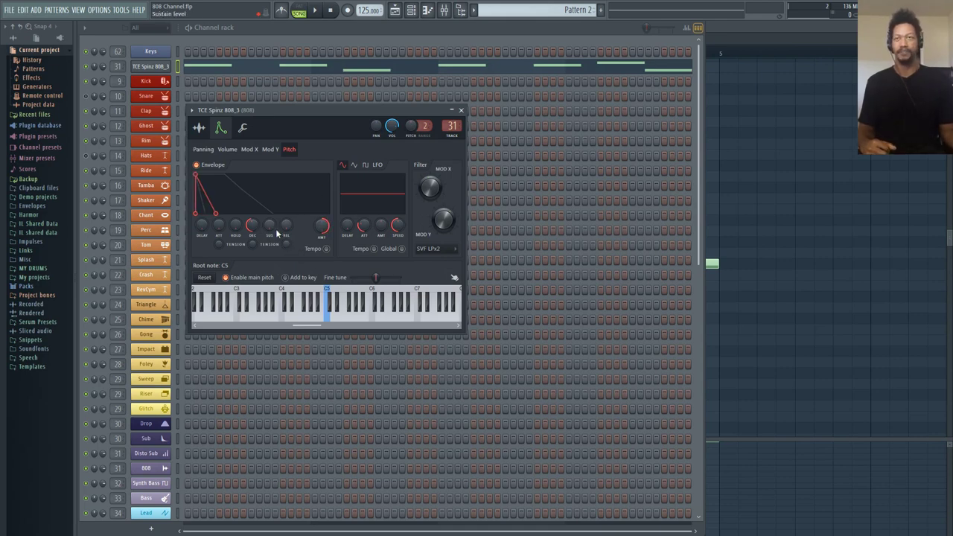
key("ctrl+z")
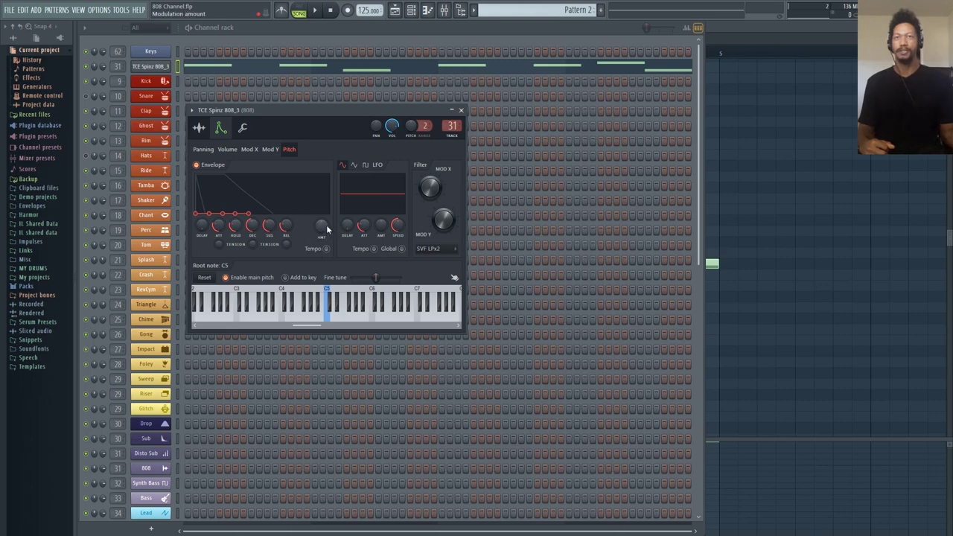
left_click_drag(326, 227, 326, 193)
left_click_drag(218, 225, 236, 253)
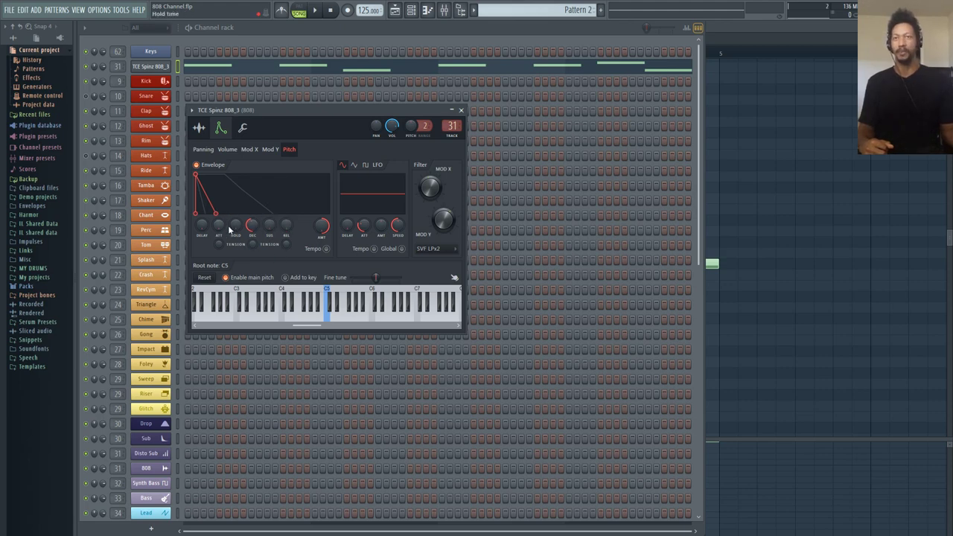
Shorten the pitch envelope's decay to almost nothing and compare the pattern with the envelope on and off, leaving it on and playback stopped.
key("space")
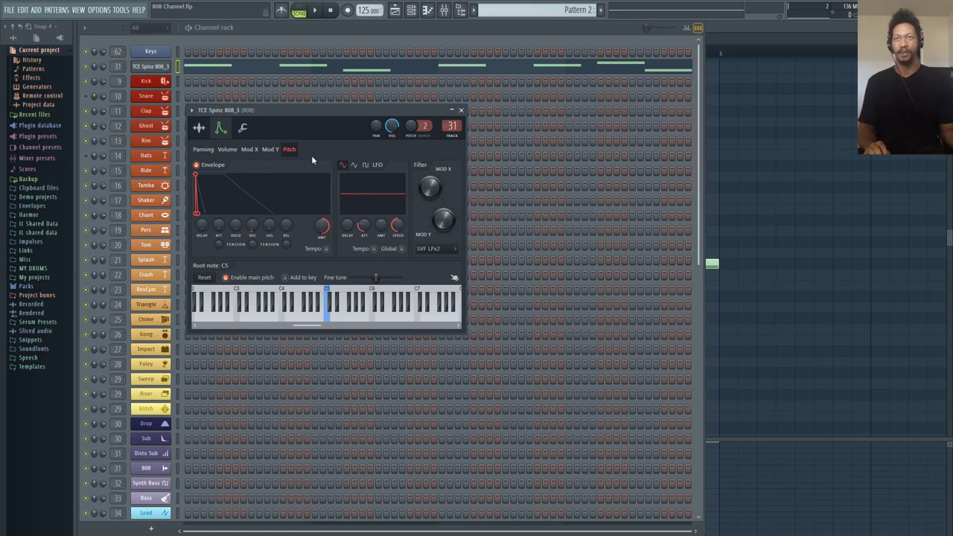
key("space")
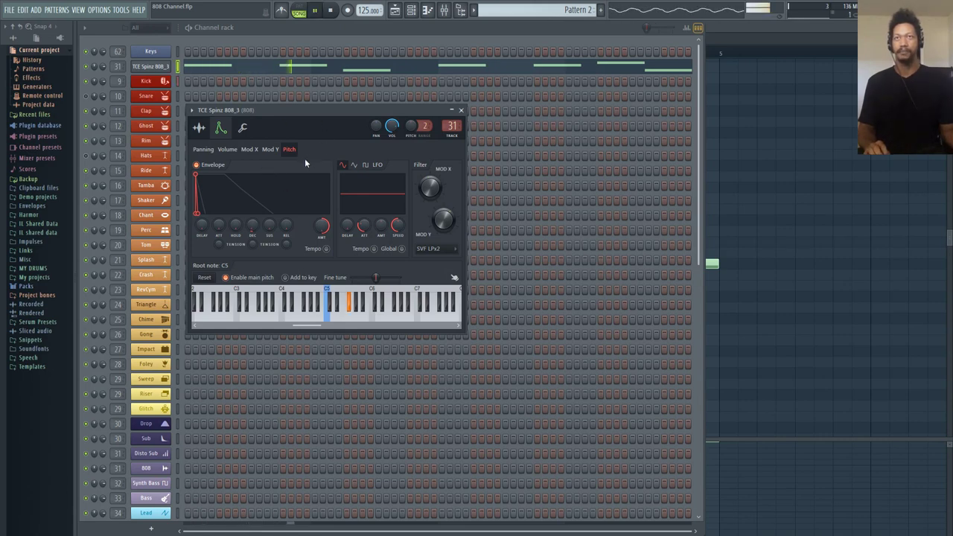
left_click(197, 165)
key("space")
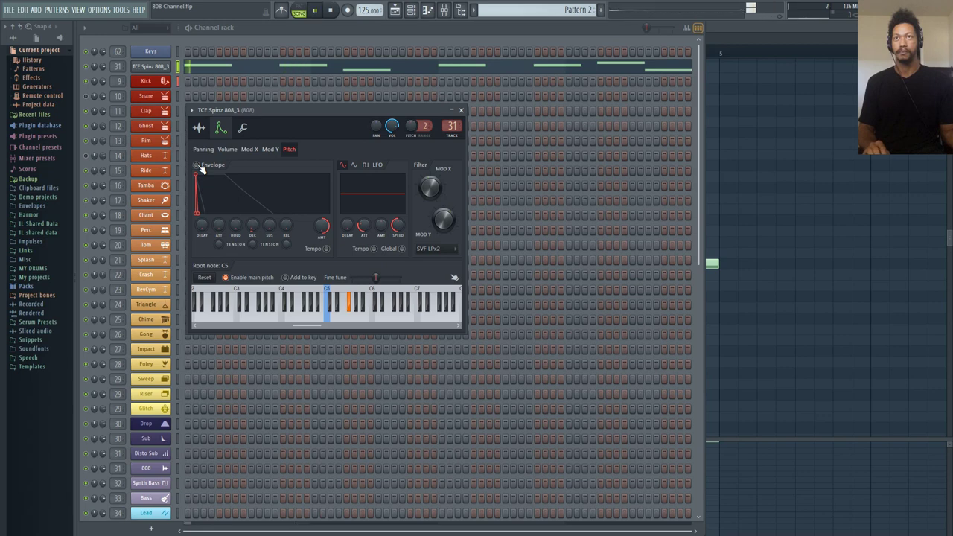
key("space")
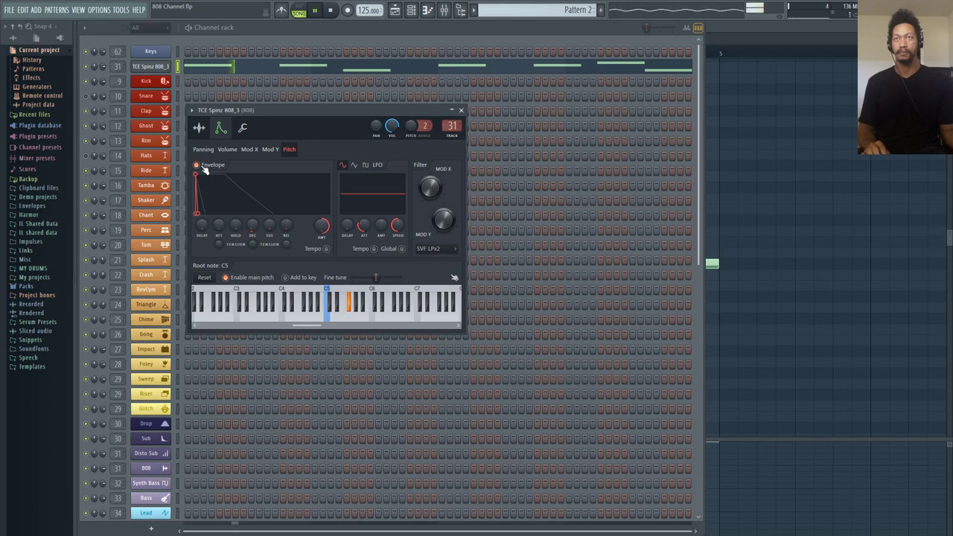
key("space")
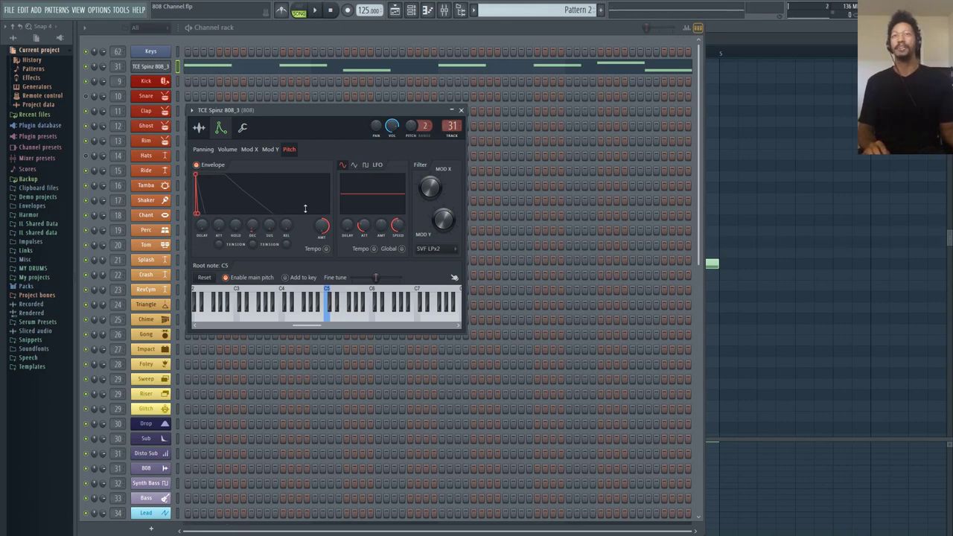
Compare the 808 with the sample's Reverse polarity effect off and on against the shaped pitch envelope, leaving the effect off.
left_click(199, 129)
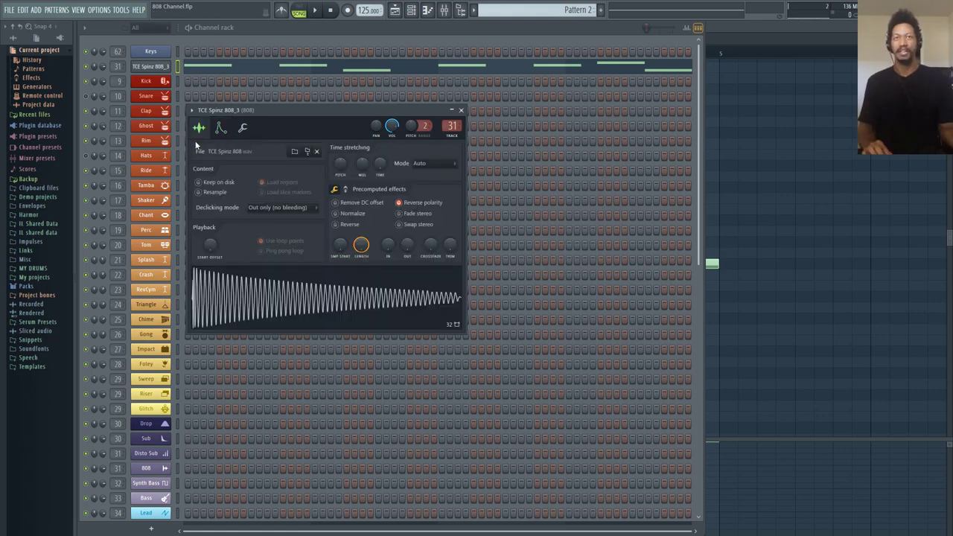
left_click(400, 204)
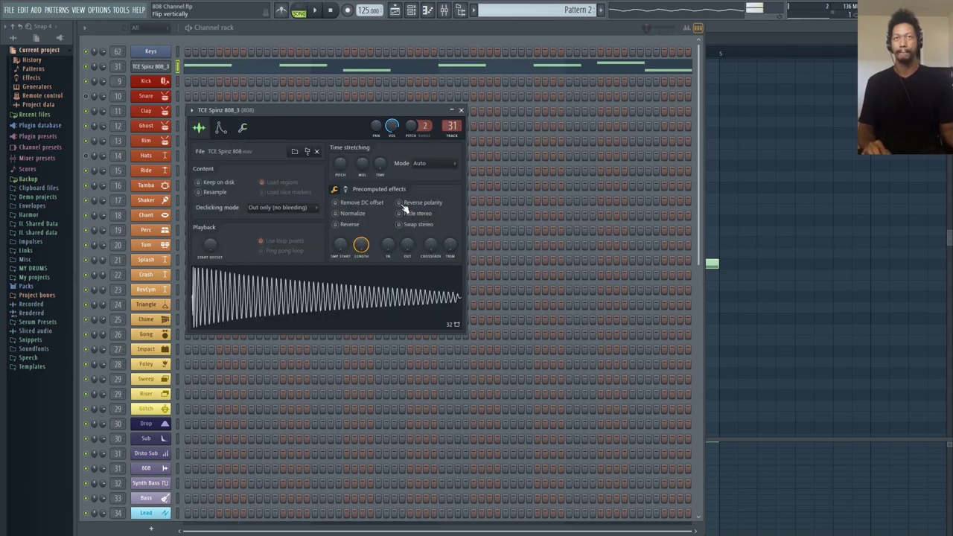
left_click(402, 205)
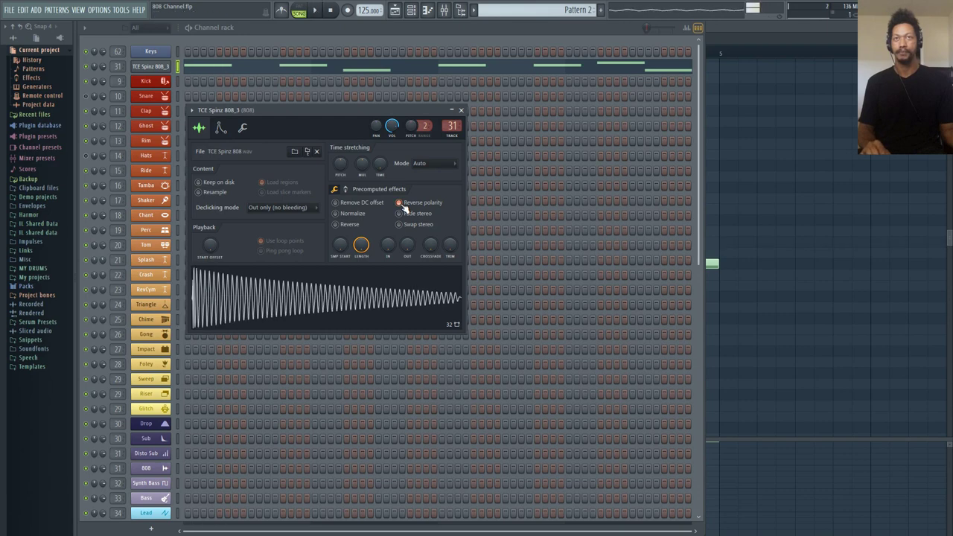
left_click(400, 205)
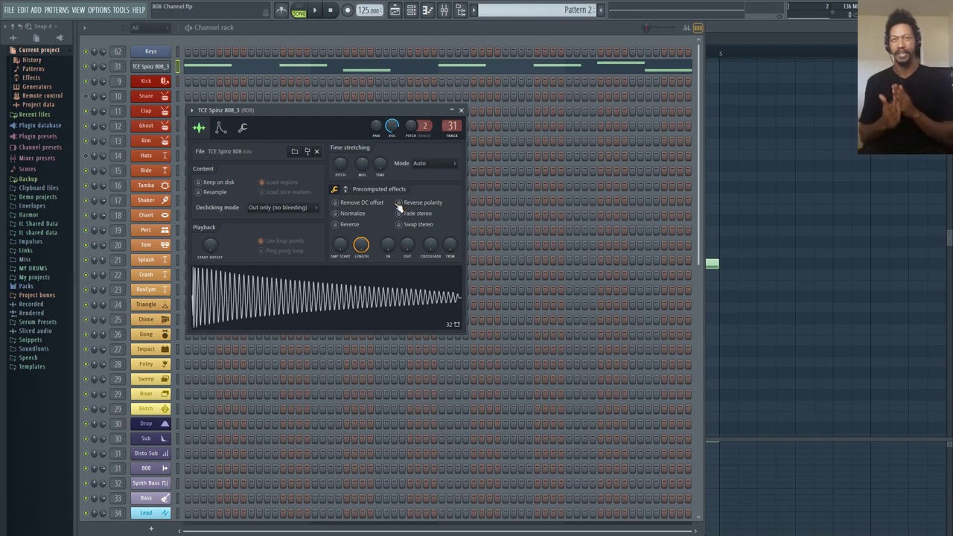
Lower the pitch envelope's amount to about half of its upward range and play the pattern.
left_click(223, 129)
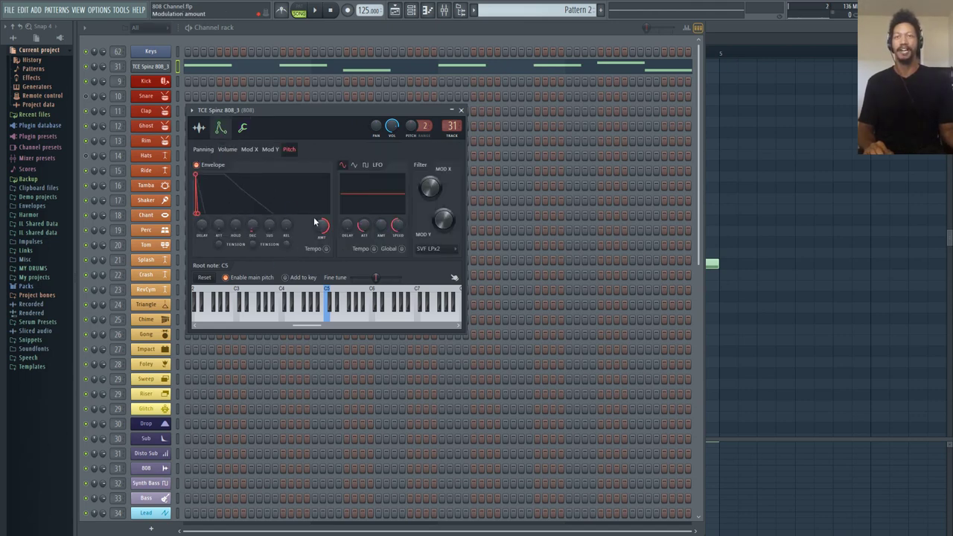
key("space")
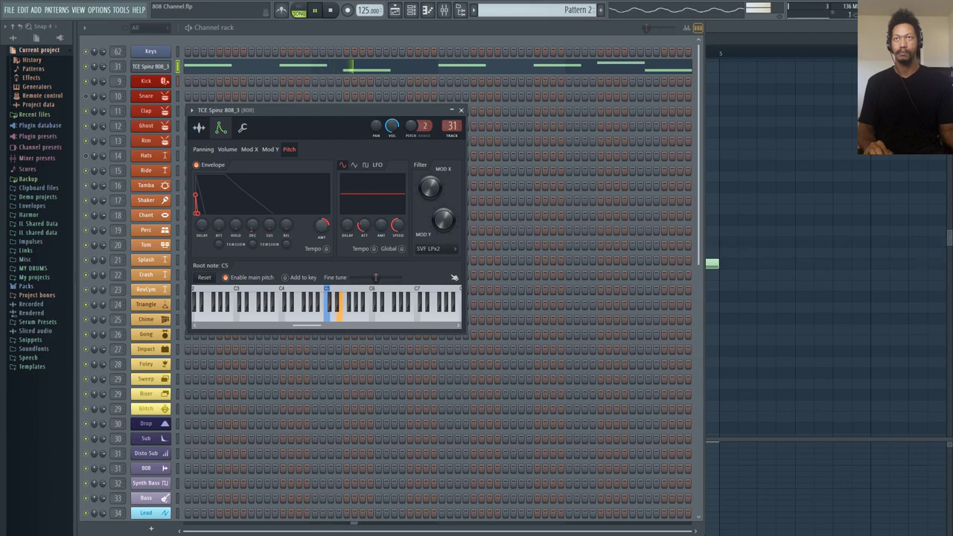
Audition the pattern repeatedly from the start with Reverse polarity on and off, leave it off with playback stopped, and return to the pitch envelope.
left_click(201, 129)
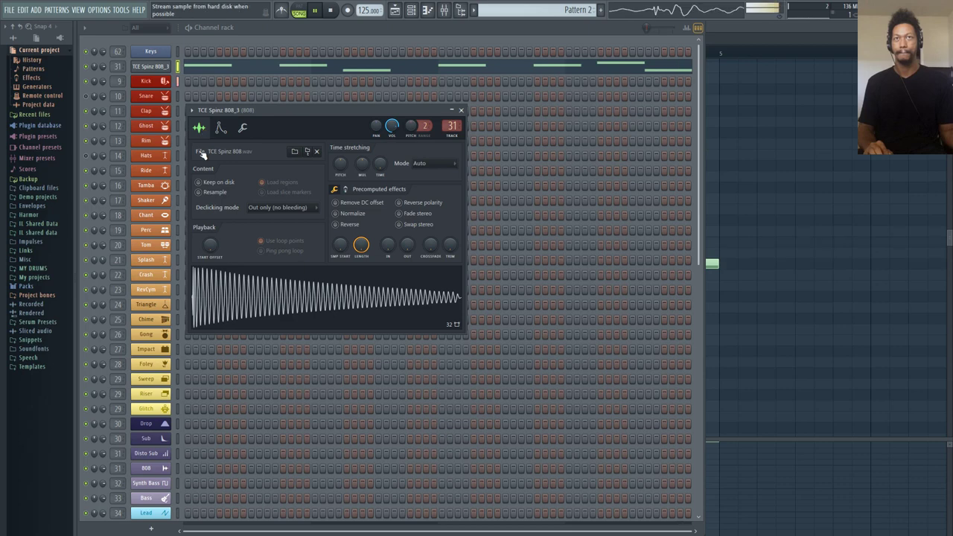
left_click(406, 206)
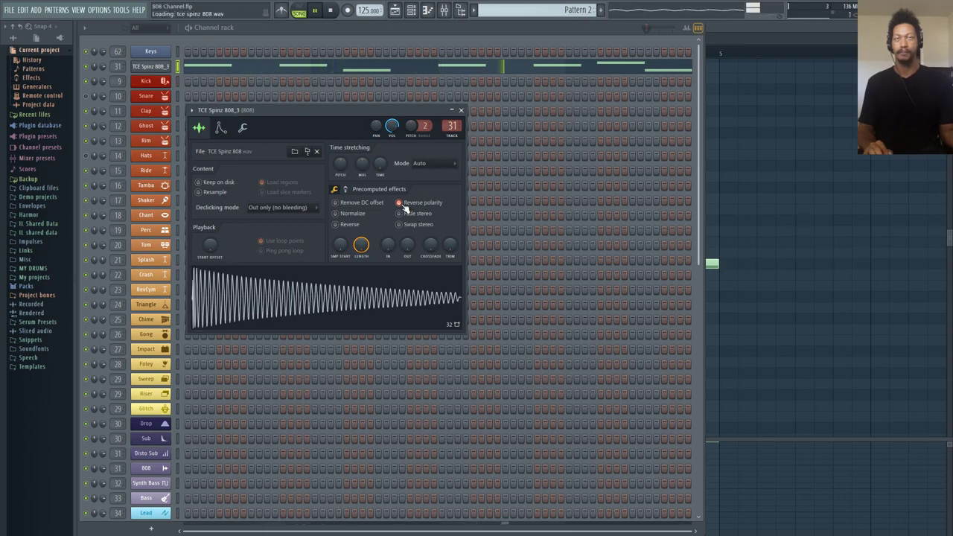
key("space")
left_click(403, 205)
key("space")
key("space")
left_click(403, 204)
key("space")
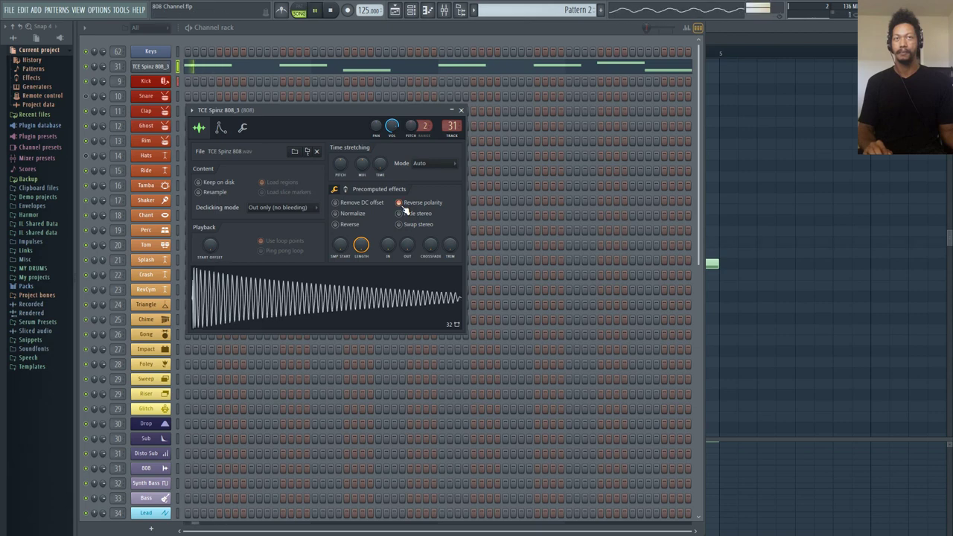
left_click(403, 205)
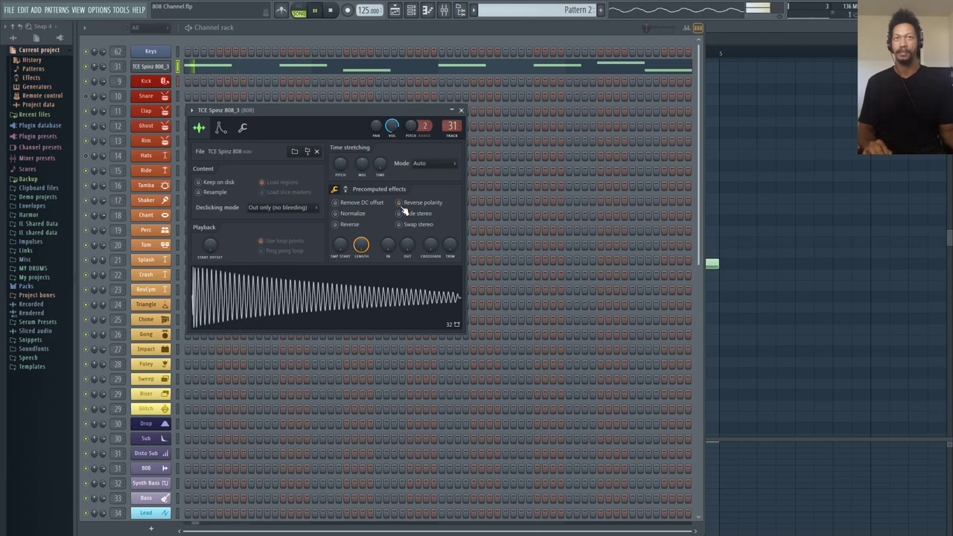
key("space")
key("space")
left_click(403, 206)
key("space")
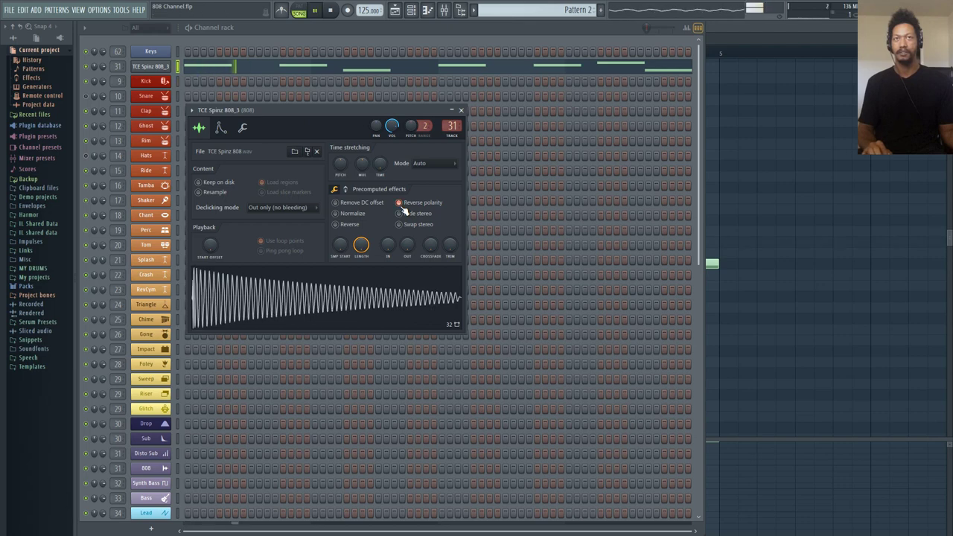
key("space")
left_click(403, 206)
key("space")
key("space")
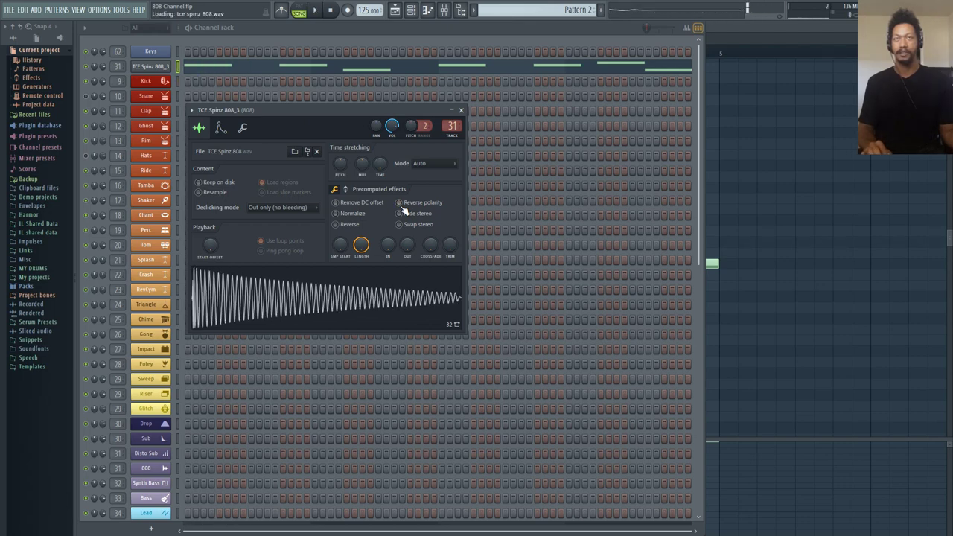
left_click(221, 129)
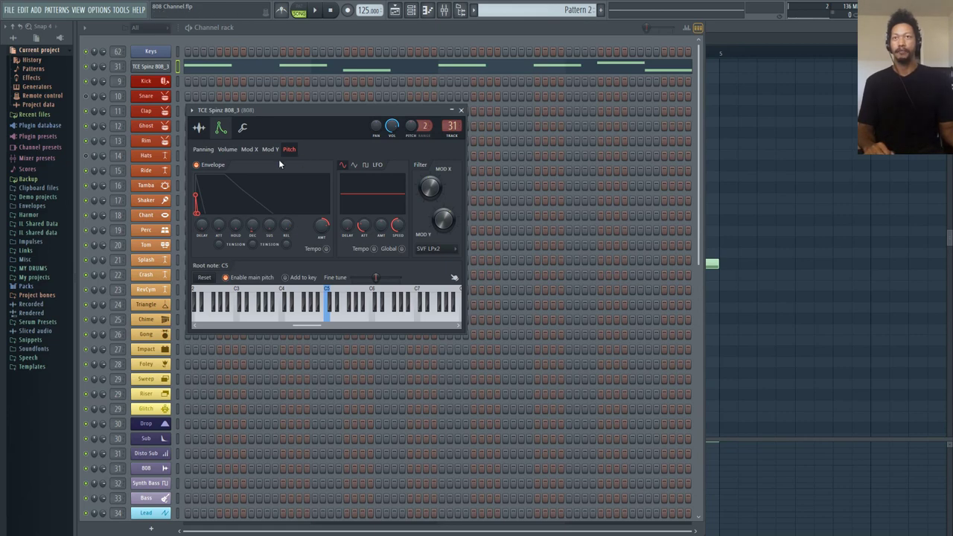